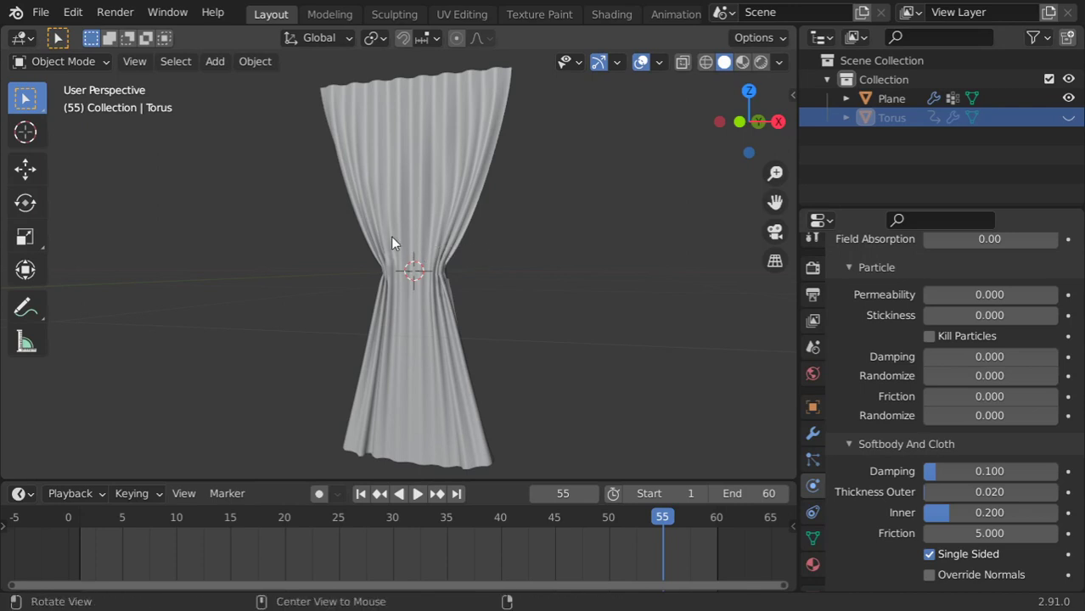
- Orbit around the gathered curtain, then view it straight on in Front Orthographic
left_click_drag(391, 236, 231, 201, "alt")
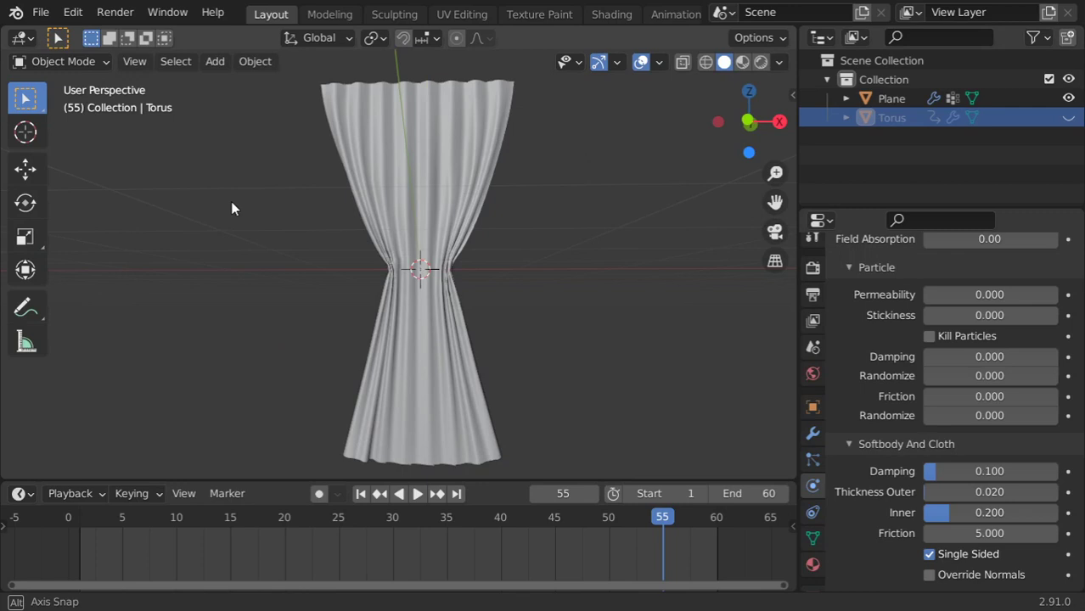
key("KP_1")
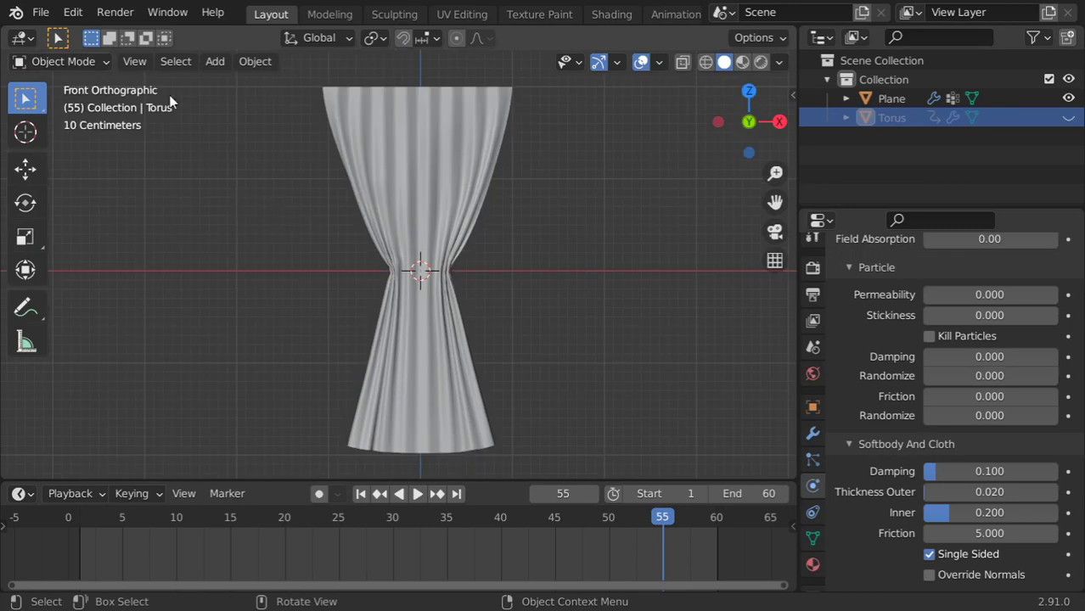
- Move the curtain plane into a new Collection 2 and hide that collection
left_click(436, 212)
key("m")
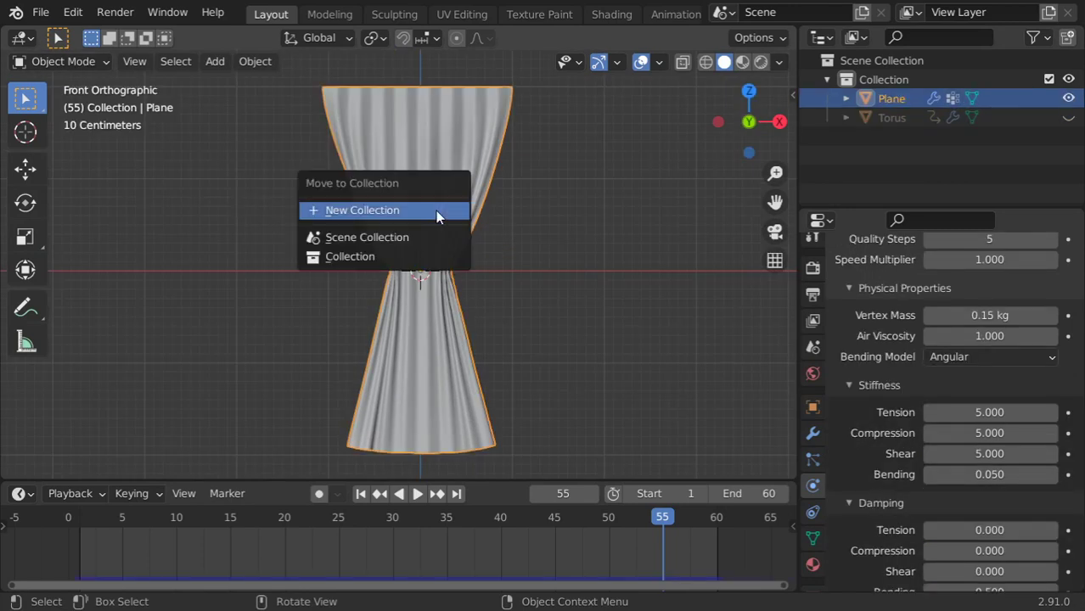
left_click(389, 211)
left_click(403, 265)
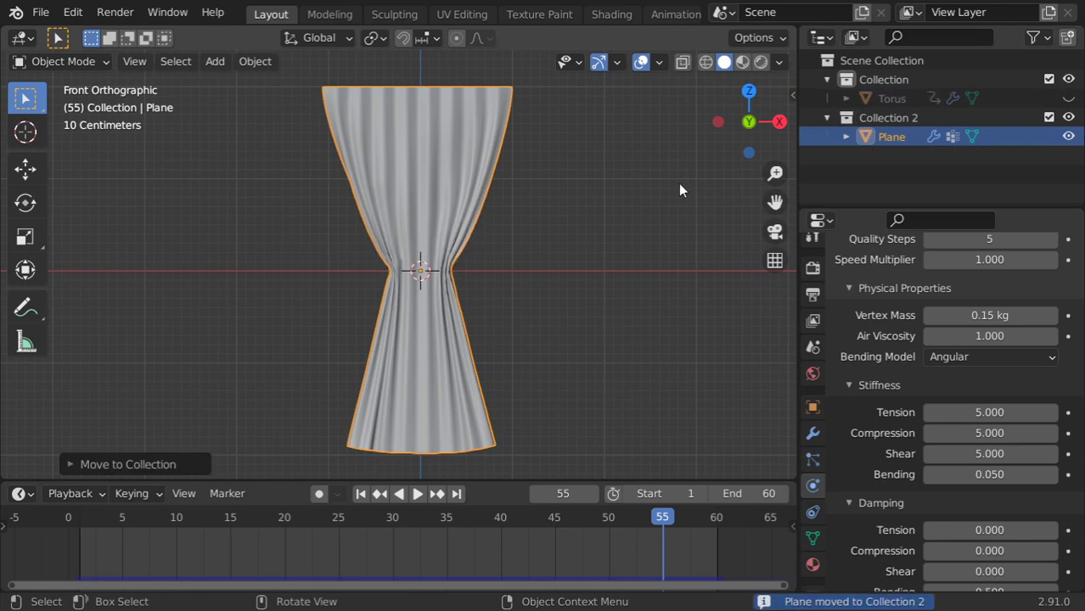
left_click(1068, 117)
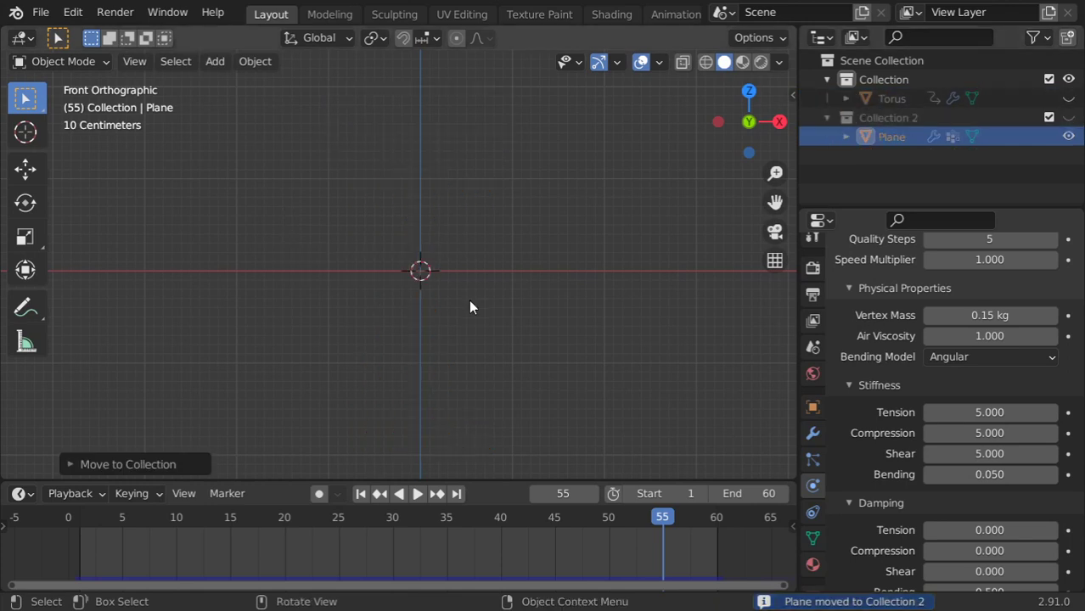
- Reveal the torus, move it into Collection 2, and start adding a new mesh
key("alt+h")
key("m")
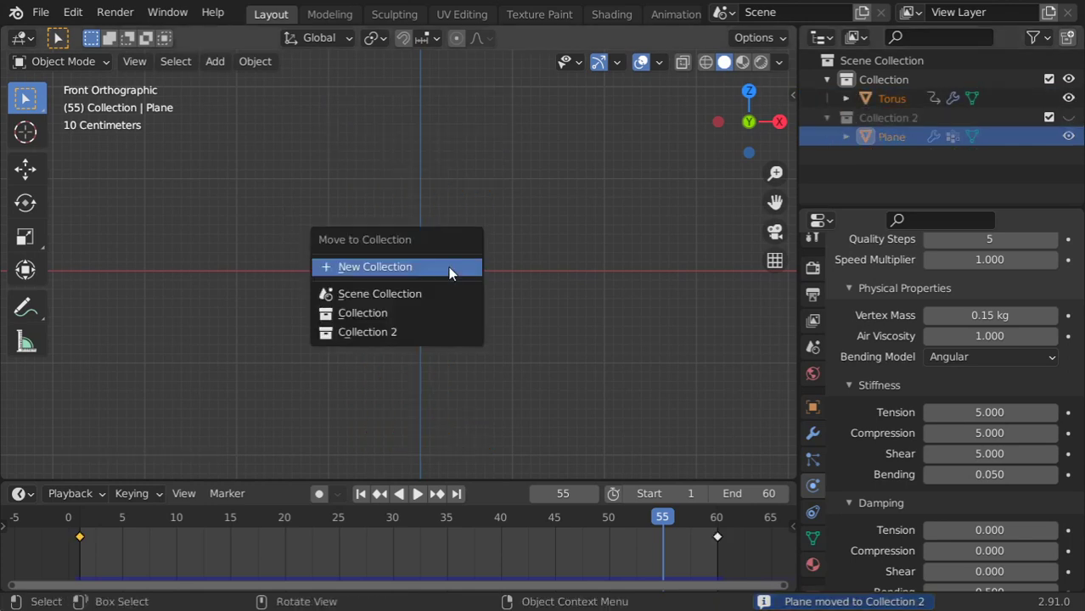
left_click(416, 332)
key("shift+a")
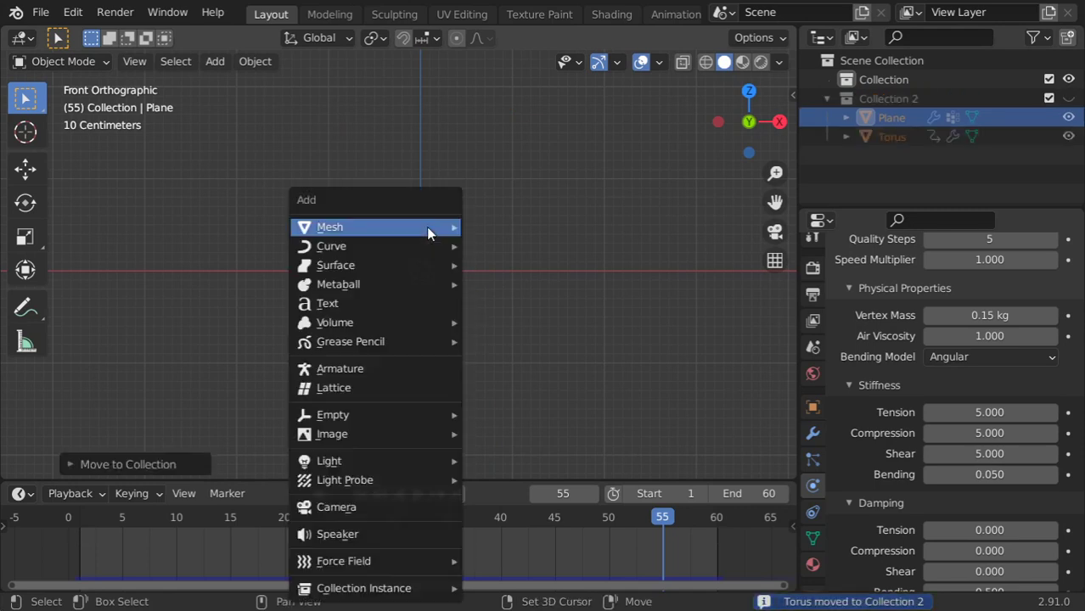
mouse_move(460, 228)
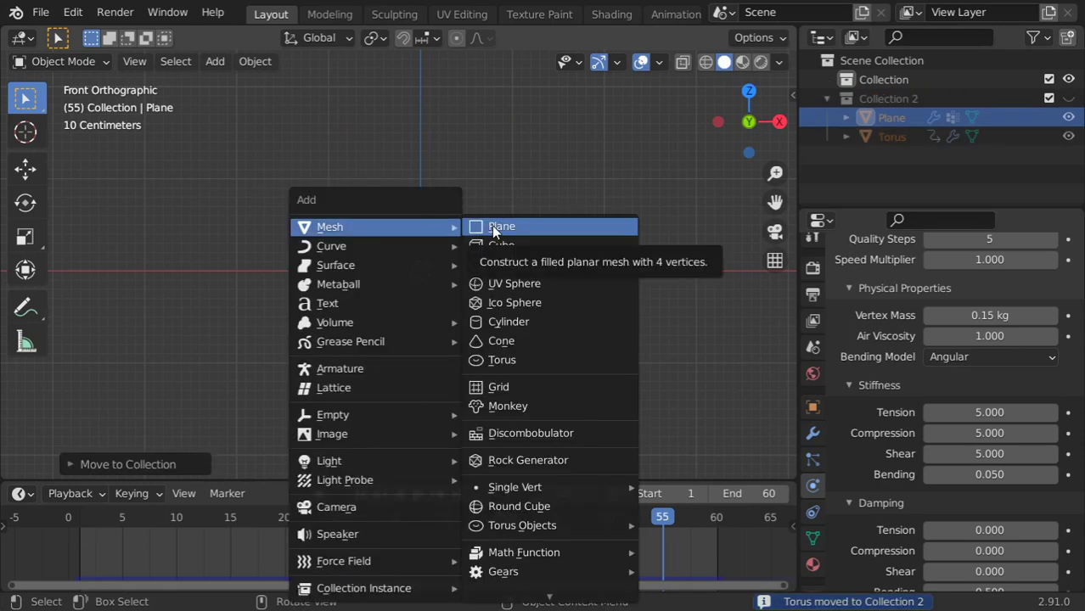
- Add a plane, rotate it 90° about X, scale it 2 along Z, and apply all transforms
left_click(495, 228)
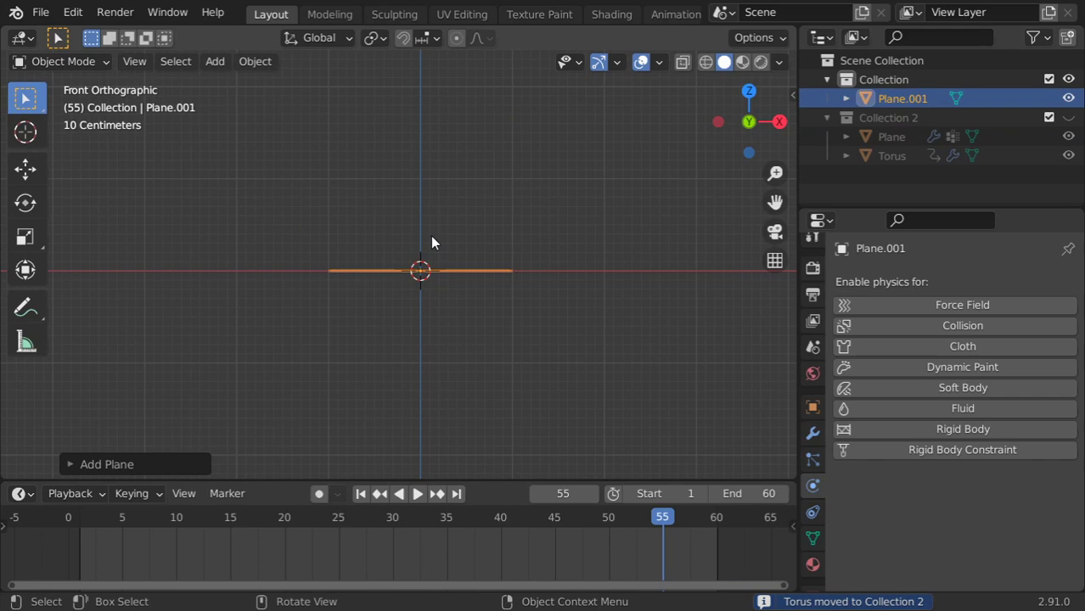
type("rx90")
key("Return")
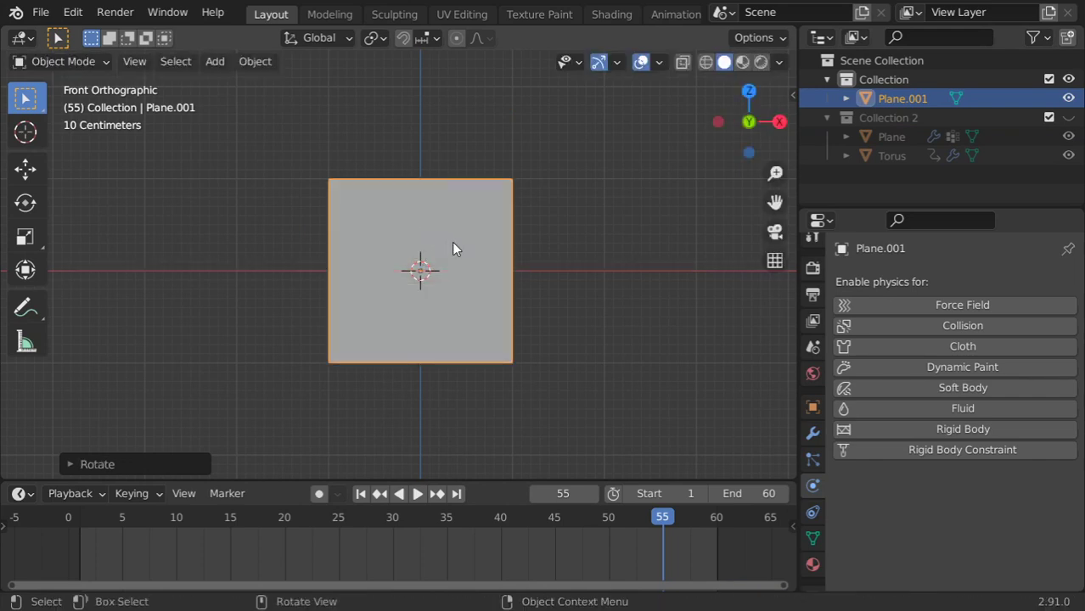
type("sz2")
key("Return")
key("ctrl+a")
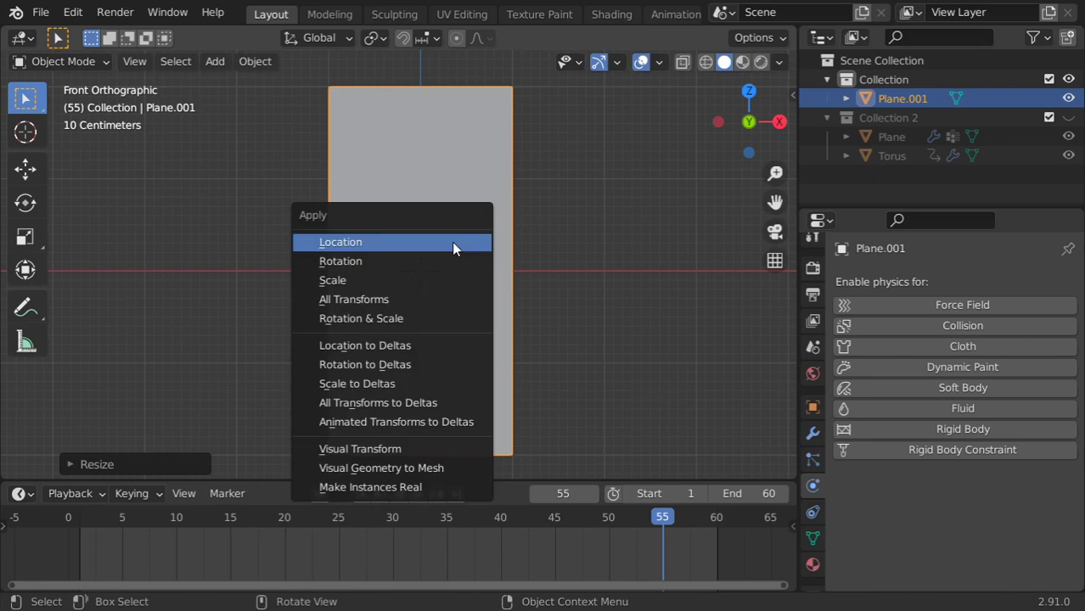
left_click(399, 299)
- In Edit Mode, add a centred loop cut and subdivide the plane with 24 cuts
key("Tab")
key("ctrl+r")
left_click(367, 245)
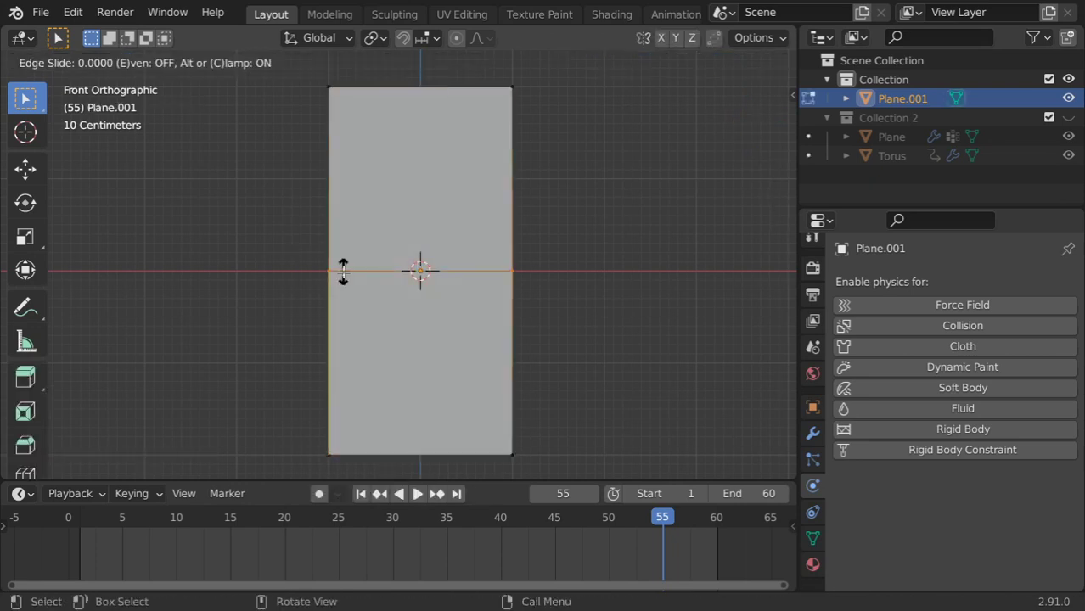
right_click(367, 245)
left_click(396, 63)
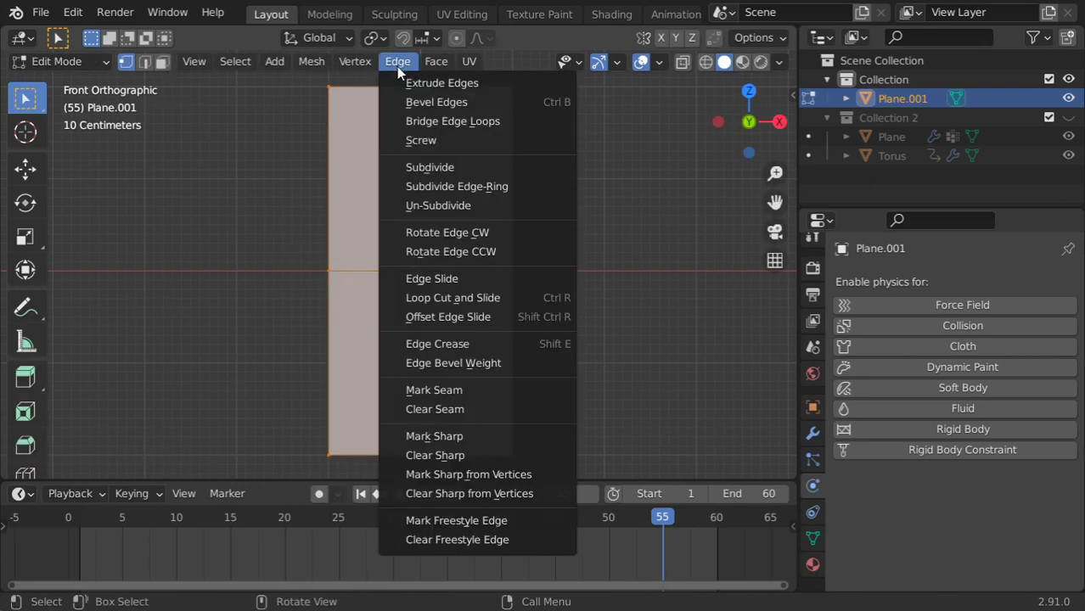
left_click(439, 163)
left_click(179, 465)
left_click(237, 333)
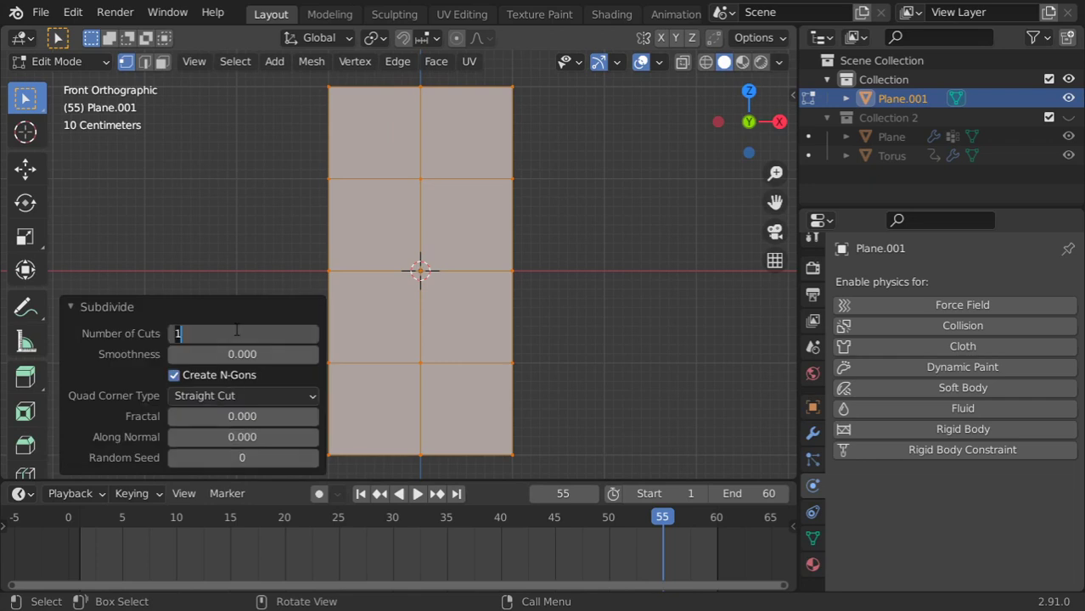
key("Return")
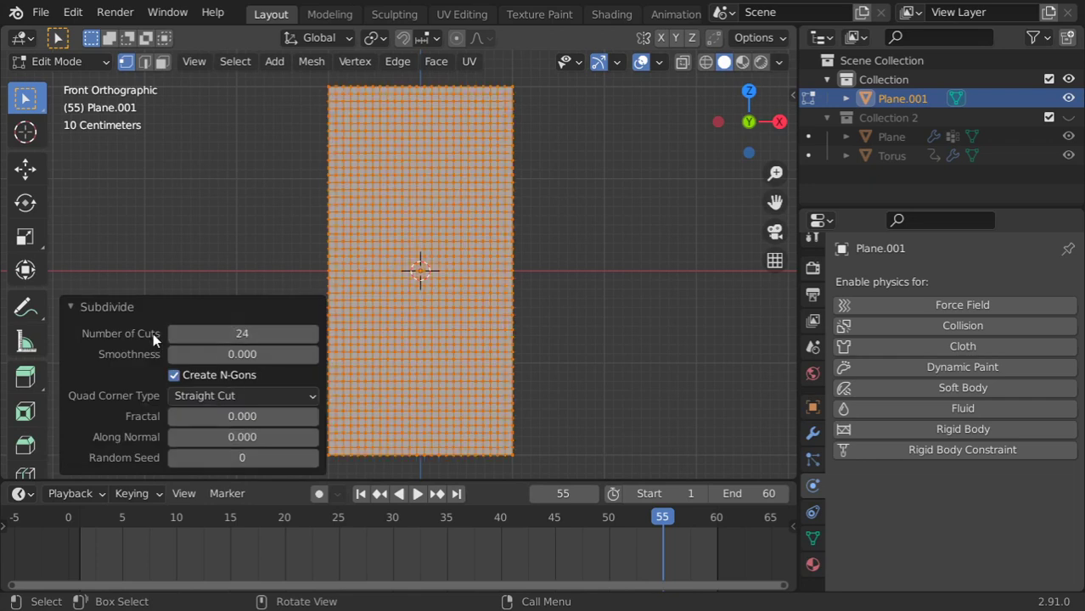
left_click(171, 307)
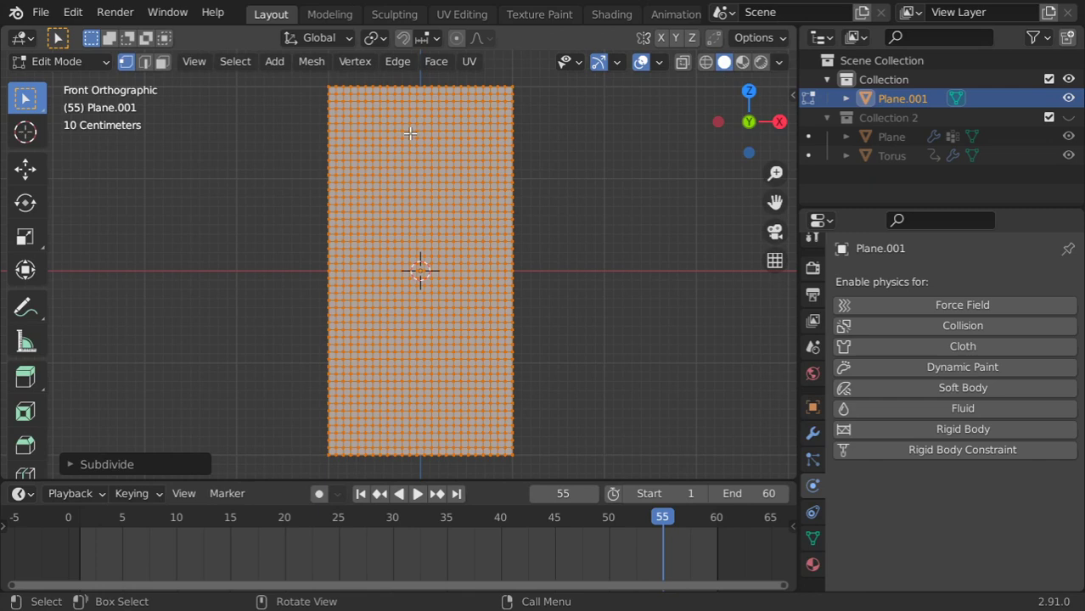
- From a top orthographic view, deselect all and box-select the first three alternating vertex pairs
key("KP_7")
scroll(350, 299, "up", 8)
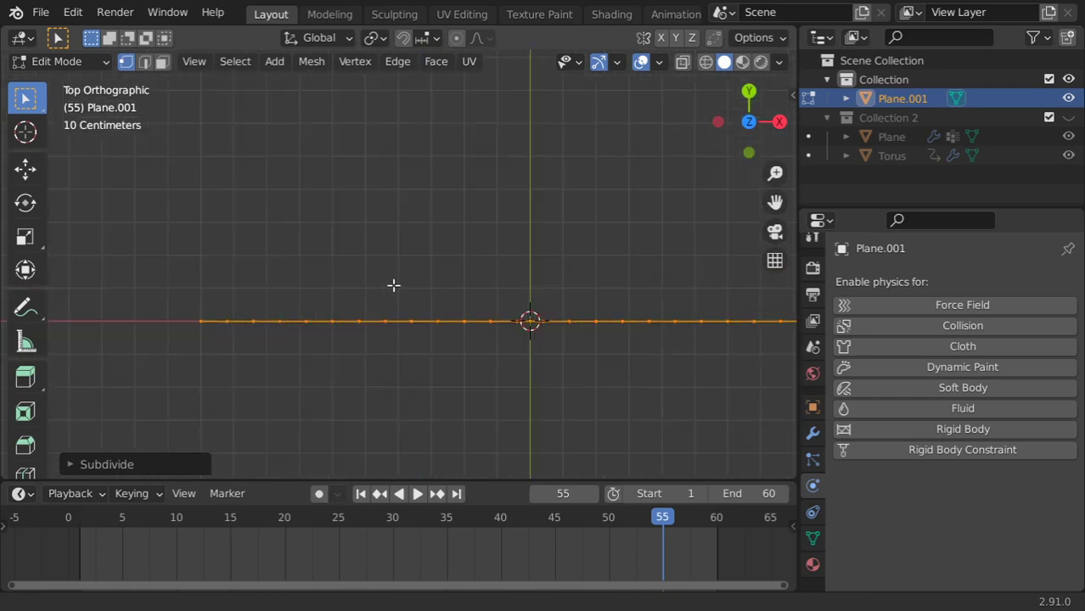
left_click(278, 323)
key("b")
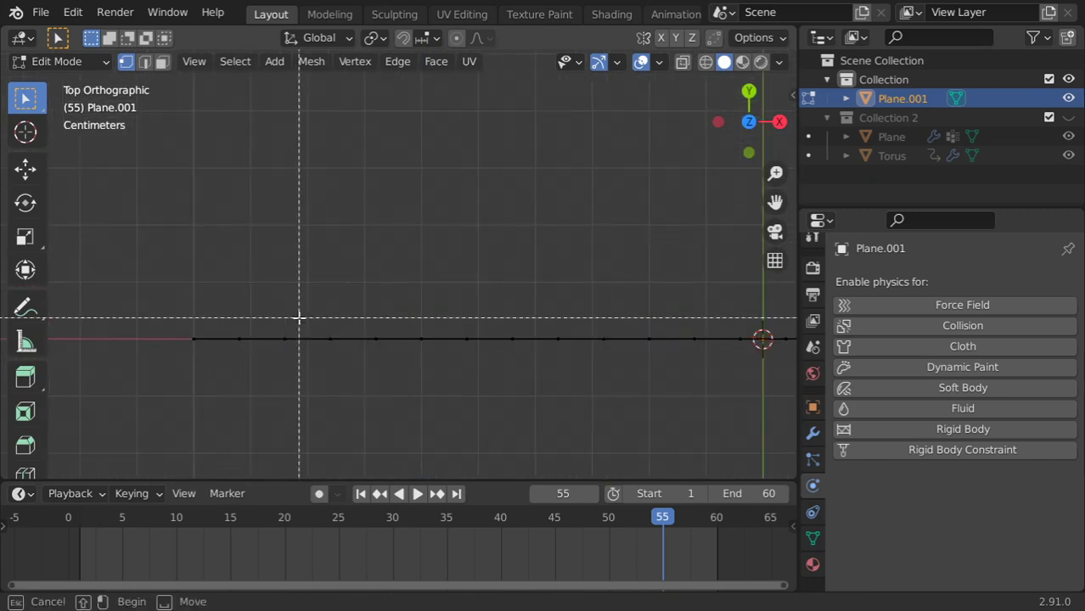
left_click_drag(298, 317, 219, 377)
key("b")
left_click_drag(442, 321, 414, 356)
key("b")
left_click_drag(615, 321, 559, 357)
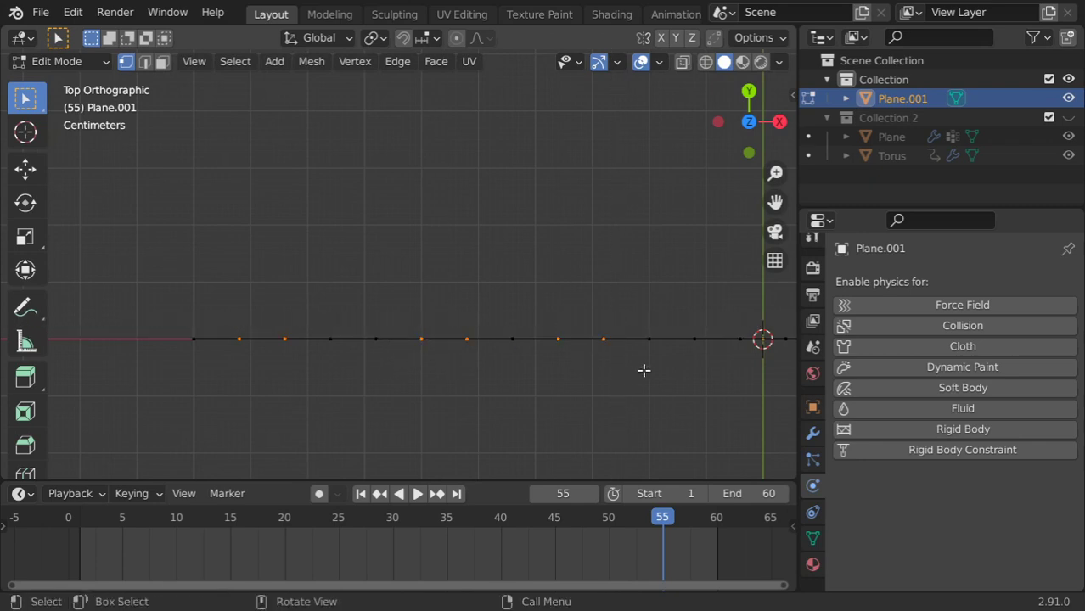
- Pan along the edge, switch to wireframe, and box-select three more vertex pairs
middle_click_drag(676, 366, 507, 326, "shift")
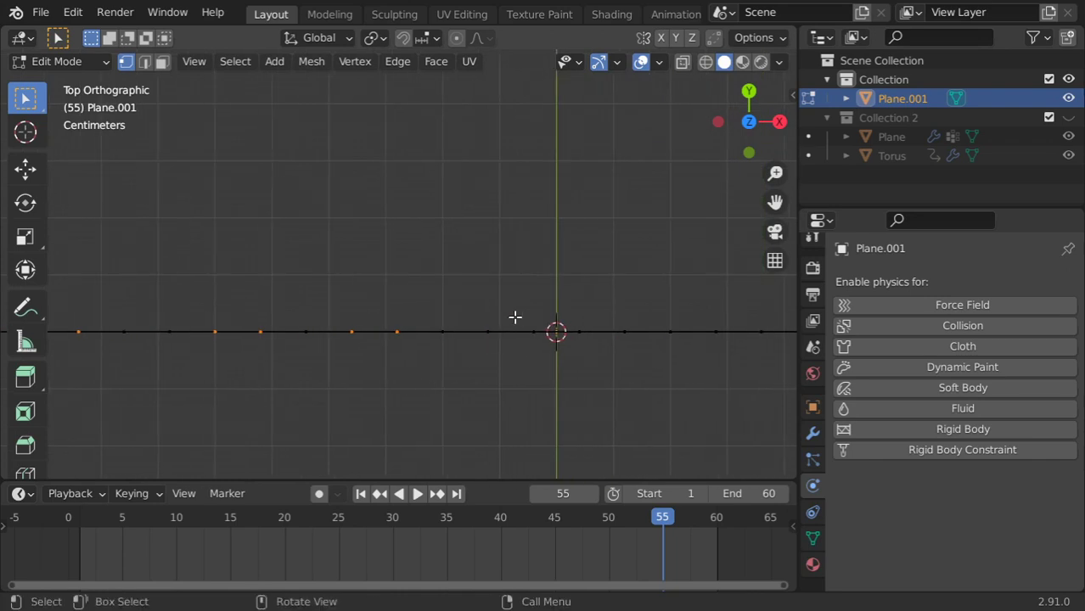
key("b")
left_click_drag(599, 311, 496, 358)
middle_click_drag(567, 351, 335, 343, "shift")
left_click(706, 63)
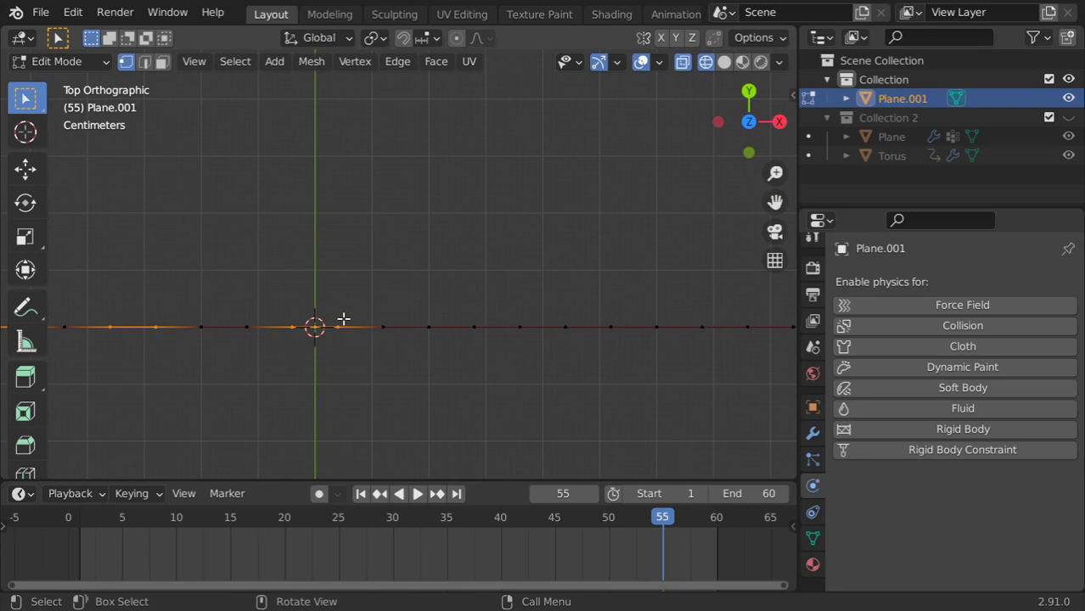
key("b")
left_click_drag(350, 304, 284, 346)
key("b")
left_click_drag(176, 306, 100, 350)
- Pan back across the plane and add five more alternating vertex pairs to the selection
middle_click_drag(167, 351, 479, 335, "shift")
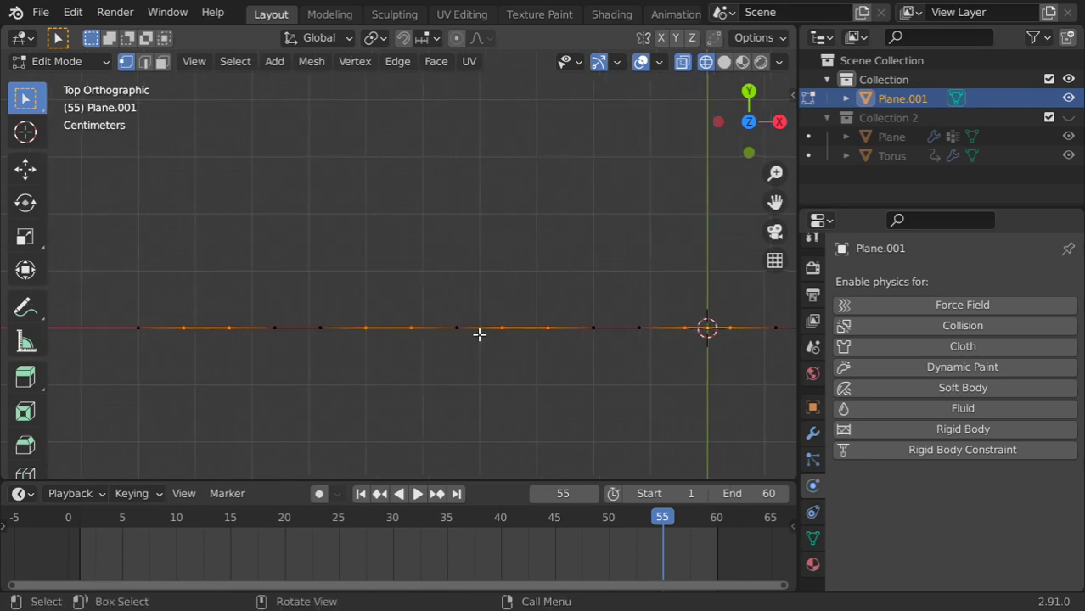
key("b")
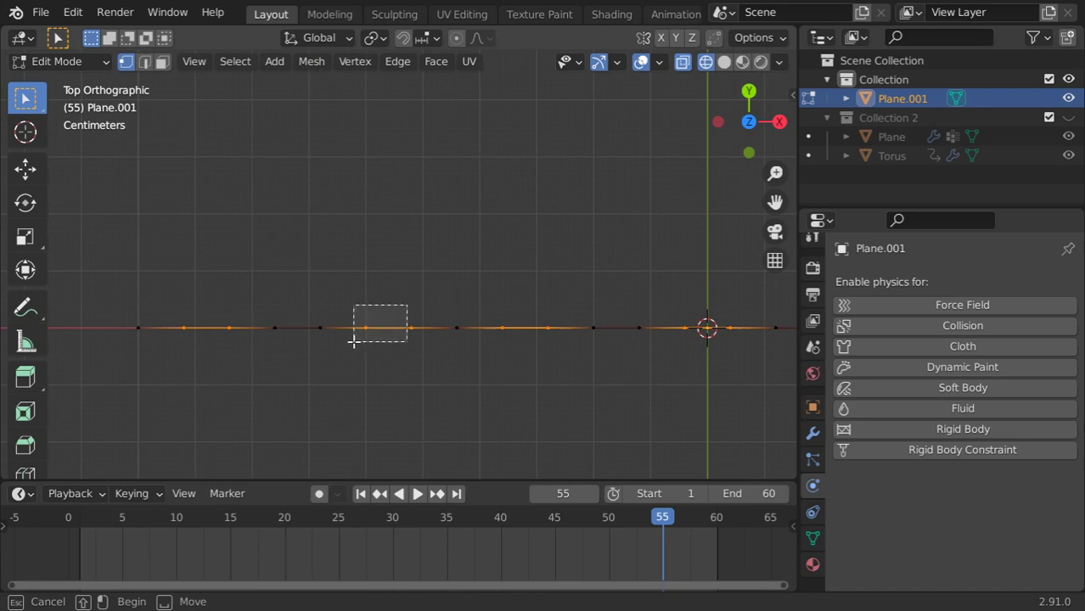
left_click_drag(354, 342, 354, 341)
key("b")
left_click_drag(424, 310, 358, 356)
key("b")
left_click_drag(244, 306, 181, 355)
scroll(436, 320, "down", 3)
middle_click_drag(436, 320, 310, 320, "shift")
scroll(298, 318, "up", 3)
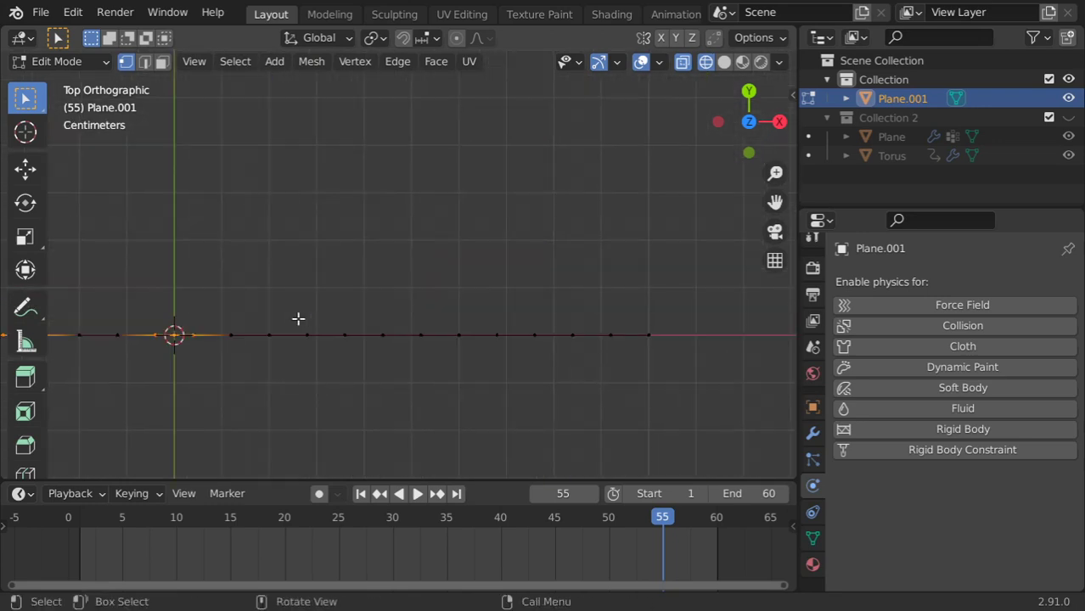
key("b")
left_click_drag(356, 317, 284, 360)
key("b")
left_click_drag(472, 314, 411, 356)
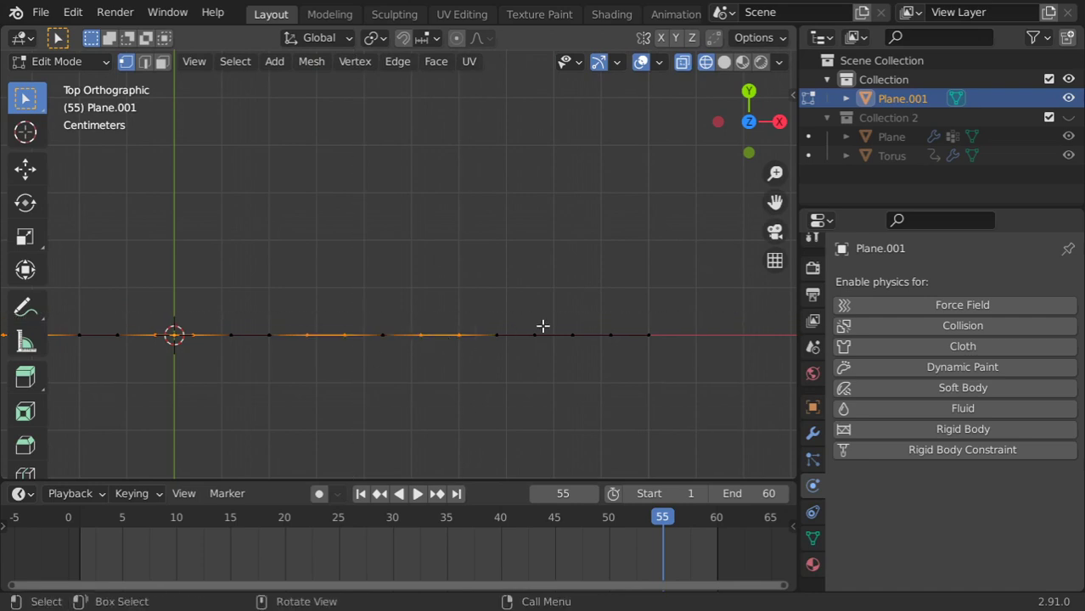
- Add the last pleat pair and move all selected pairs along Y into a zigzag
key("b")
left_click_drag(620, 317, 566, 360)
key("g")
key("y")
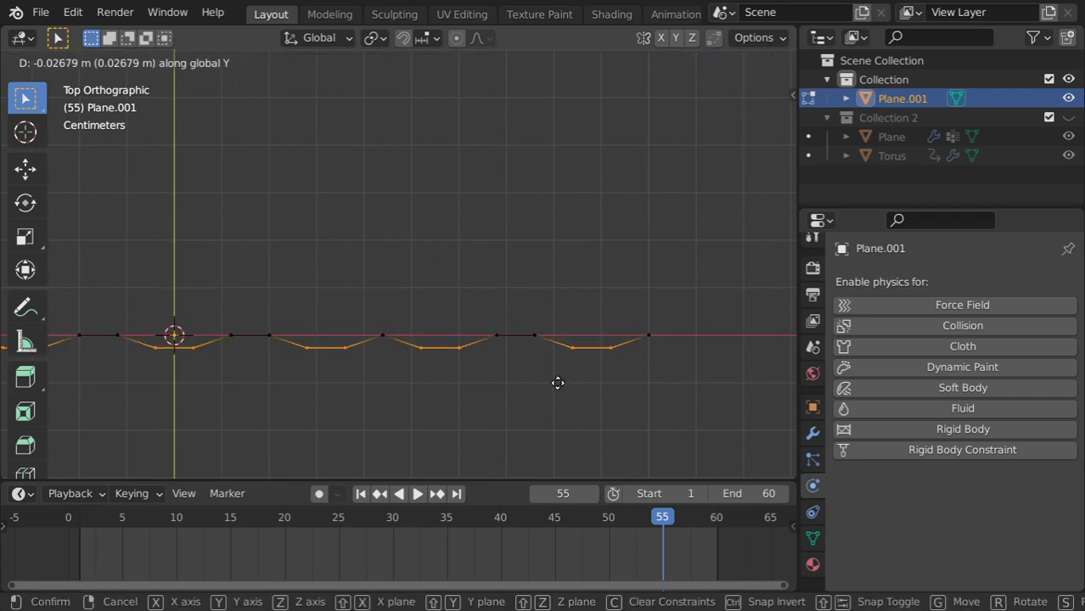
left_click(559, 389)
- Extrude the line's right end vertex outward along X
key("alt+a")
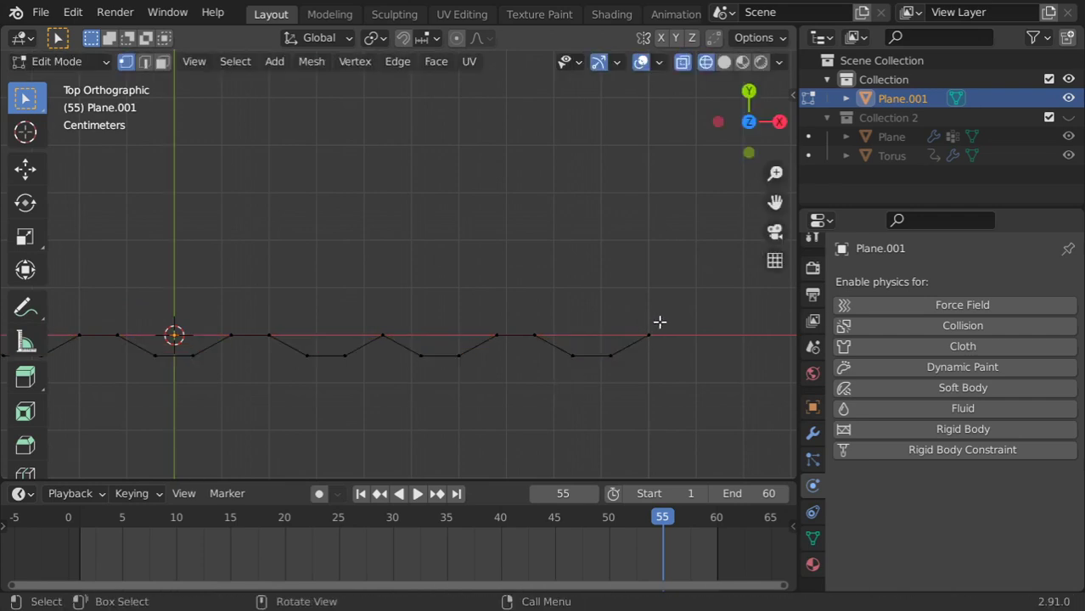
key("b")
left_click_drag(668, 325, 643, 359)
key("e")
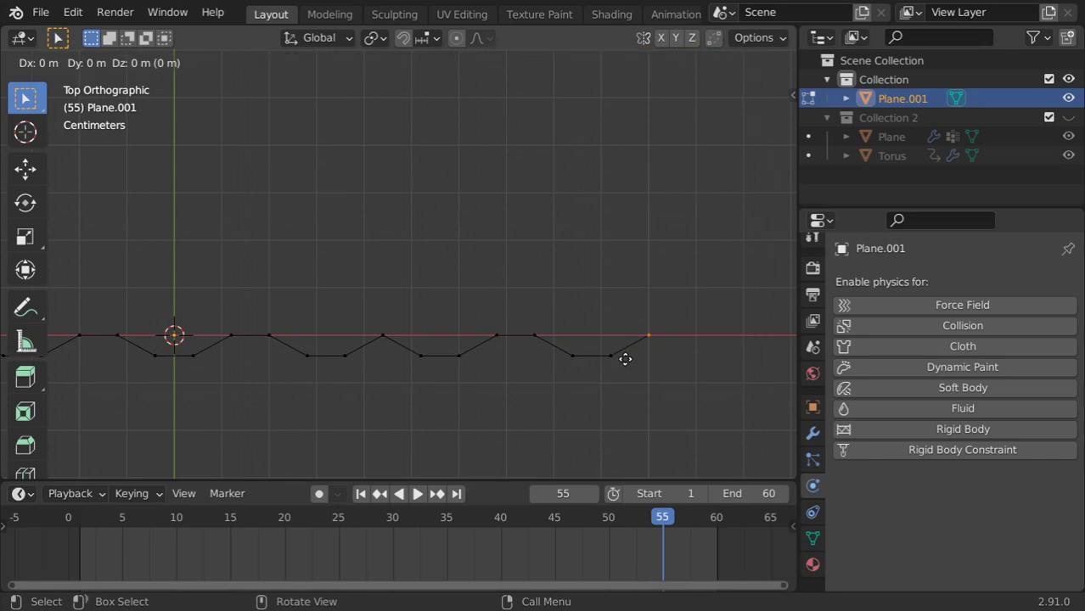
key("x")
left_click(654, 360)
- Pan to the line's left end and box-select its end vertex
scroll(339, 335, "down", 5)
middle_click_drag(339, 336, 555, 316, "shift")
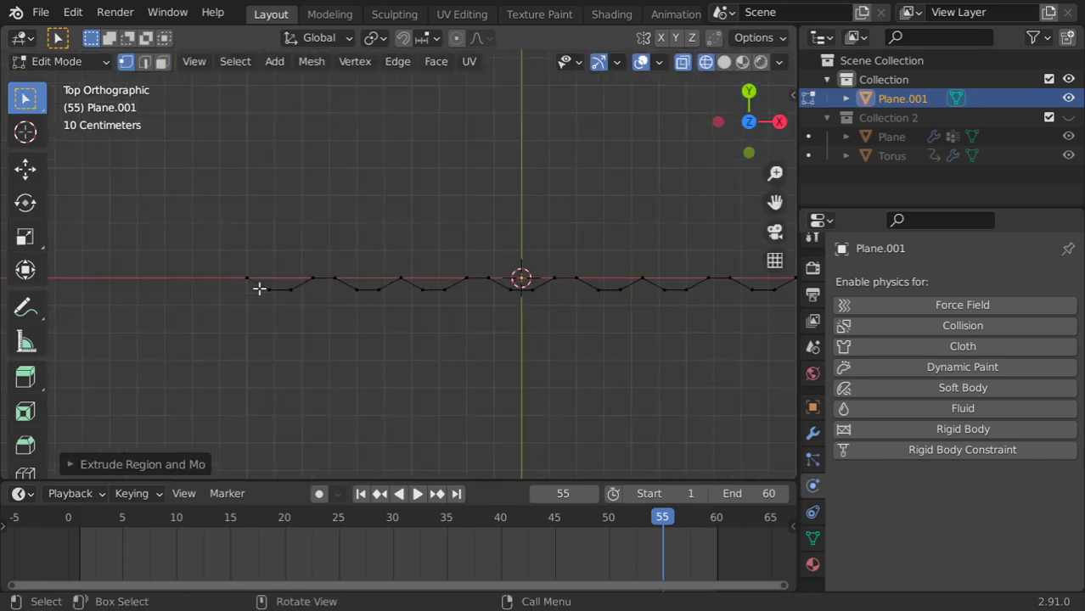
middle_click_drag(259, 289, 452, 310, "shift")
scroll(431, 291, "up", 5)
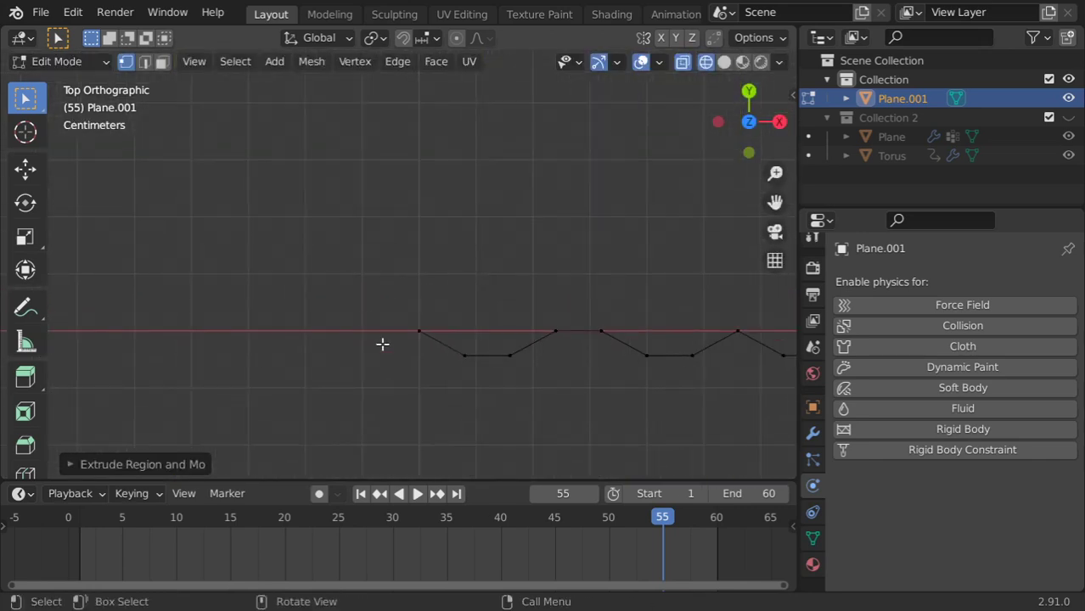
key("a")
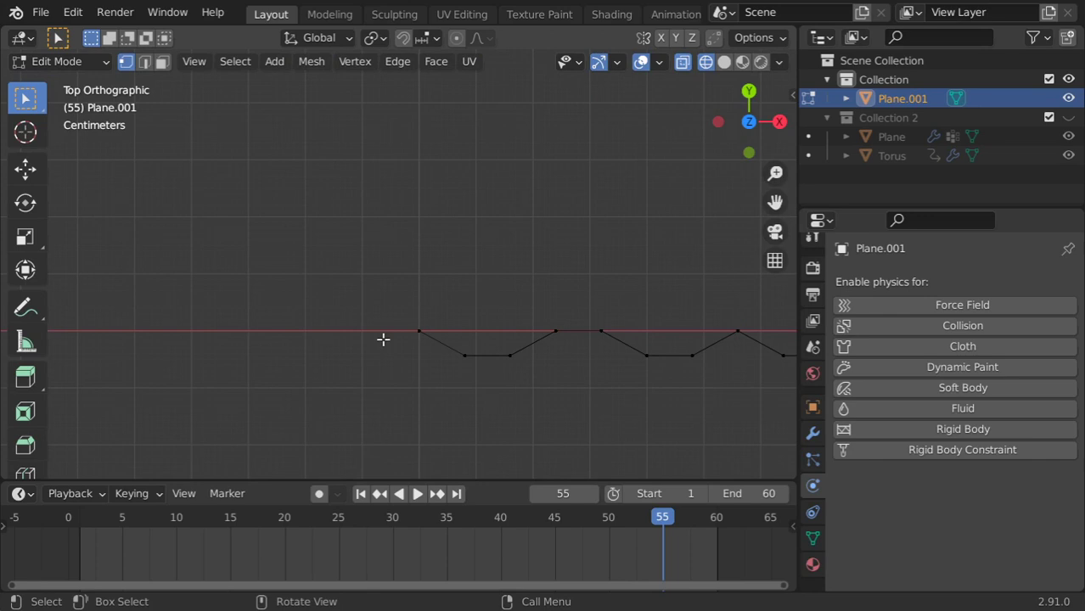
key("b")
left_click_drag(429, 311, 402, 349)
- Extrude the left end vertex outward along X
key("e")
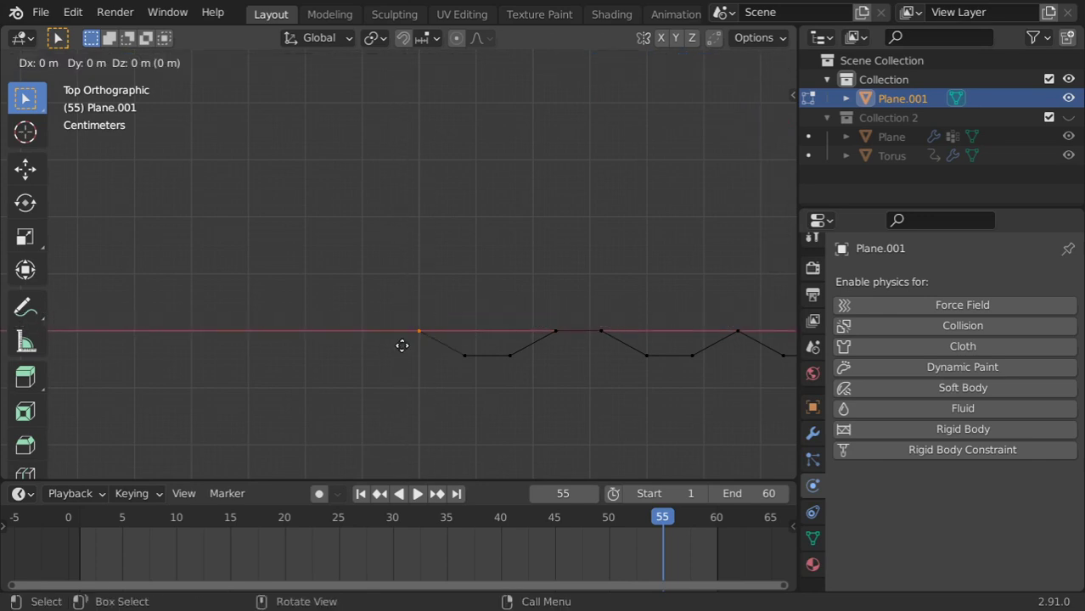
key("x")
left_click(378, 346)
- Back in Object Mode with X-ray off, apply Shade Smooth to the curtain
key("Tab")
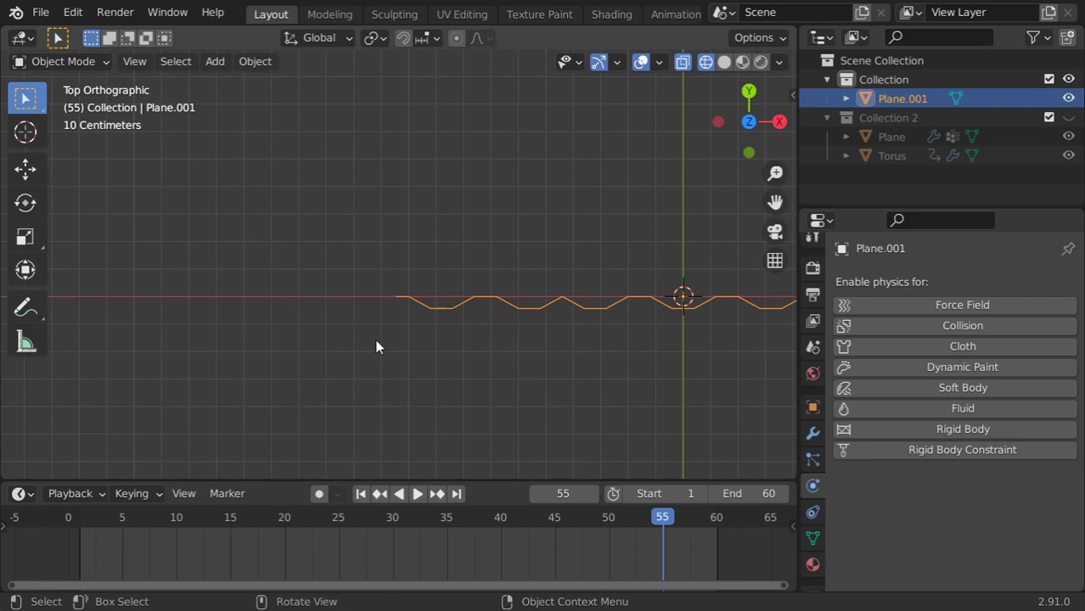
mouse_move(375, 346)
middle_mouse_down()
mouse_move(483, 269)
mouse_move(462, 270)
mouse_move(582, 289)
mouse_move(497, 170)
middle_mouse_up()
key("alt+z")
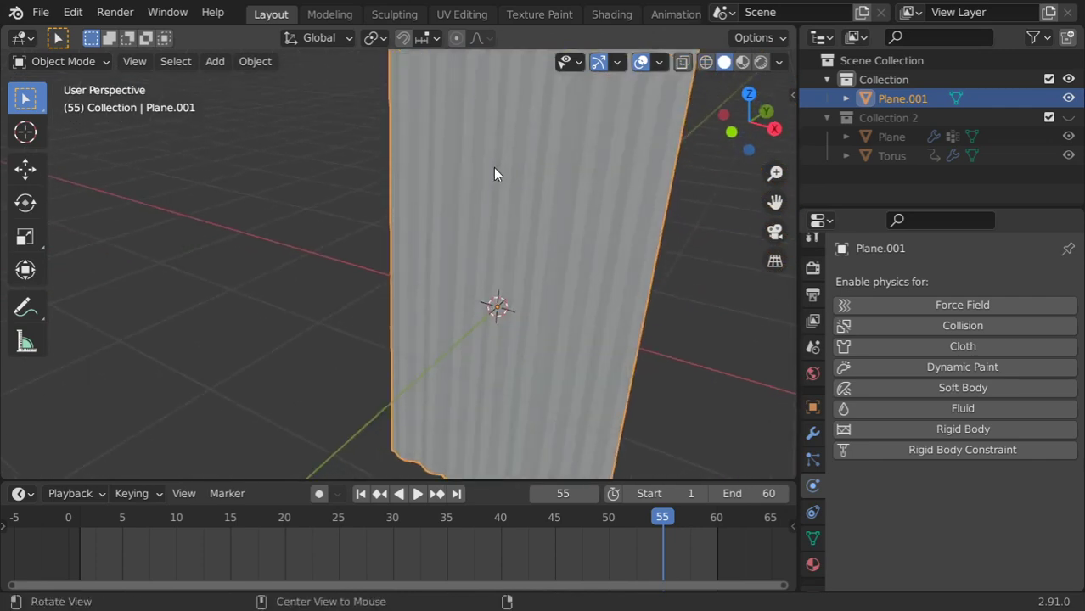
right_click(504, 176)
left_click(505, 176)
mouse_move(475, 228)
middle_mouse_down()
mouse_move(432, 227)
mouse_move(445, 279)
mouse_move(389, 222)
mouse_move(404, 242)
middle_mouse_up()
- Return to editing the curtain's vertices from a top wireframe view
key("KP_7")
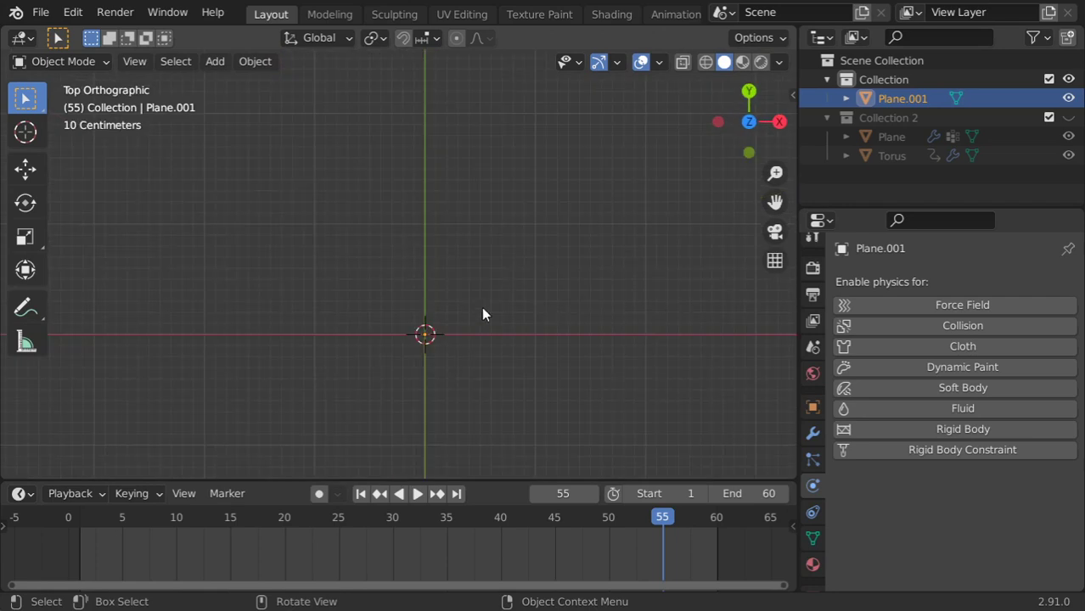
key("Tab")
middle_click_drag(508, 325, 497, 290, "shift")
key("z")
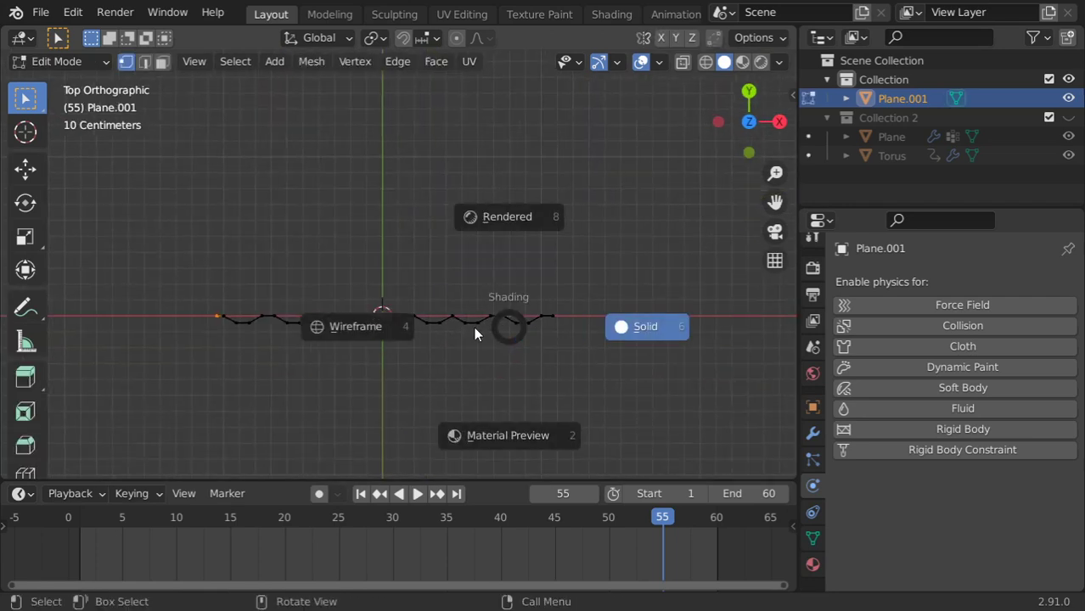
left_click(480, 332)
scroll(531, 324, "up", 2)
scroll(560, 346, "down", 2)
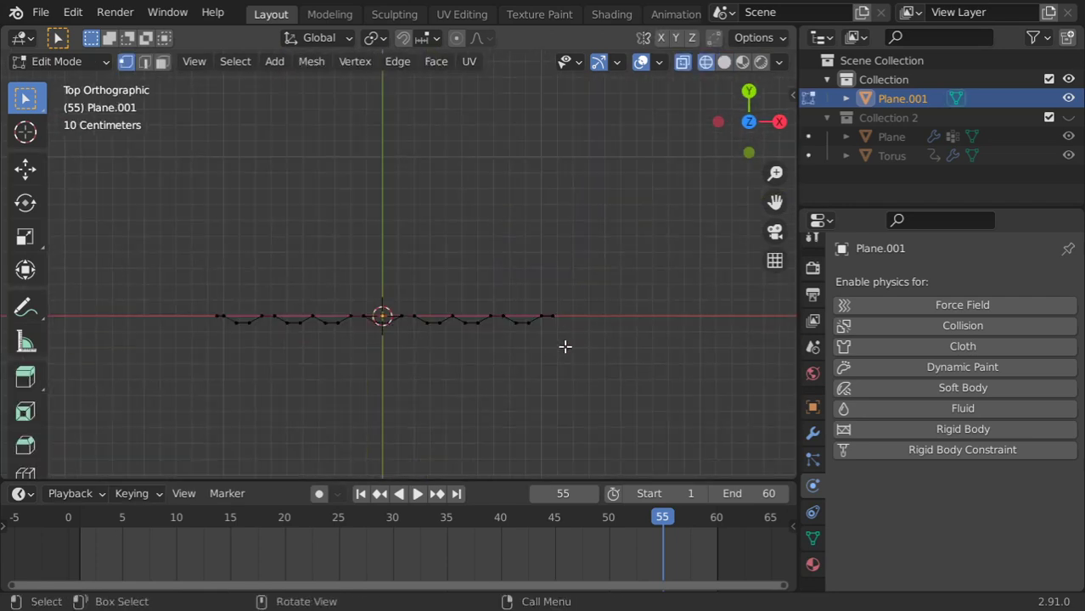
- Box-select the pleat fold vertices and move them along Y to set the fold depth
key("b")
left_click_drag(544, 317, 231, 371)
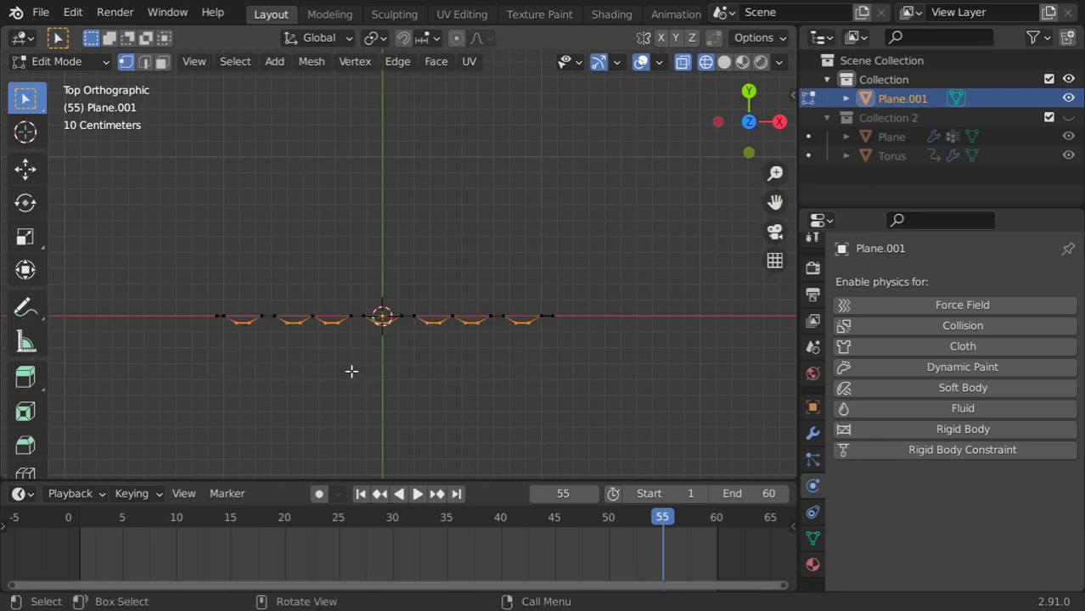
key("g")
key("y")
left_click(352, 382)
key("Tab")
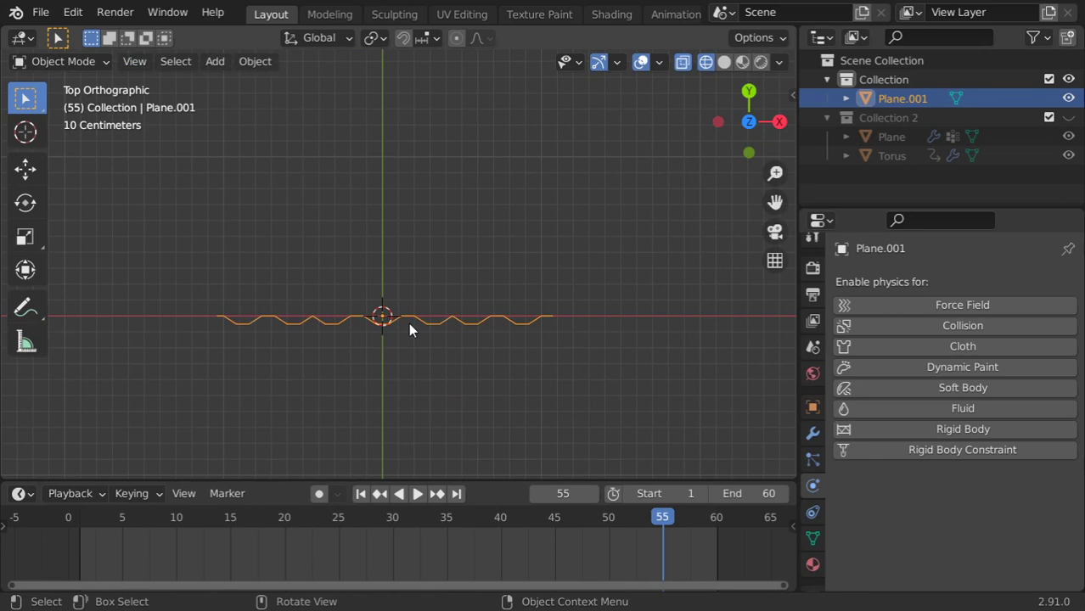
scroll(408, 322, "down", 3)
mouse_move(417, 311)
middle_mouse_down()
mouse_move(480, 219)
mouse_move(380, 165)
mouse_move(407, 114)
middle_mouse_up()
- Select the curtain's top row of vertices and store it in a new vertex group named Group
key("Tab")
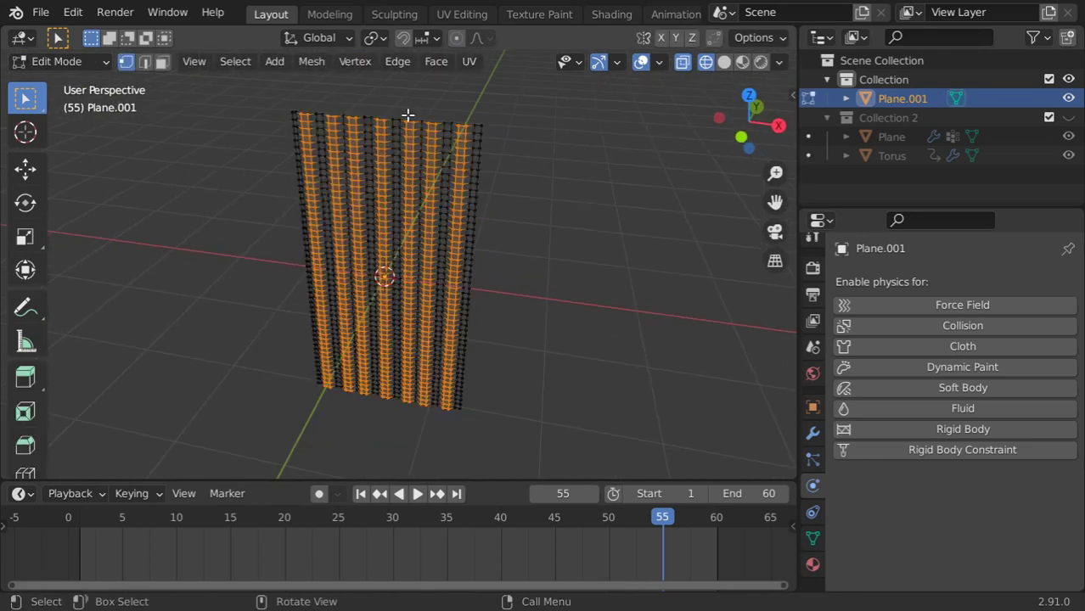
left_click(412, 121, "alt")
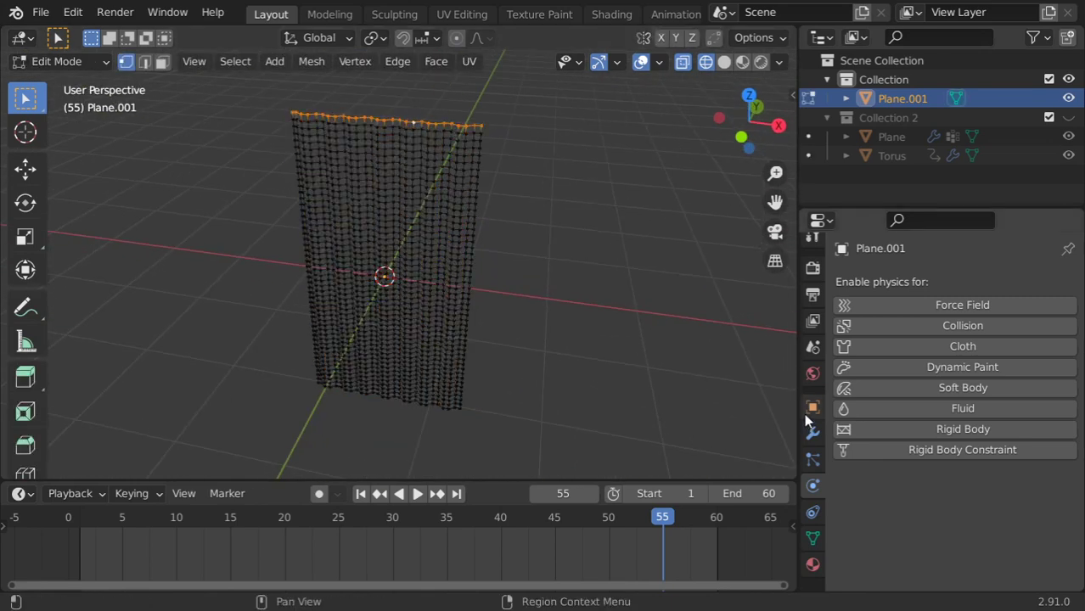
left_click(813, 537)
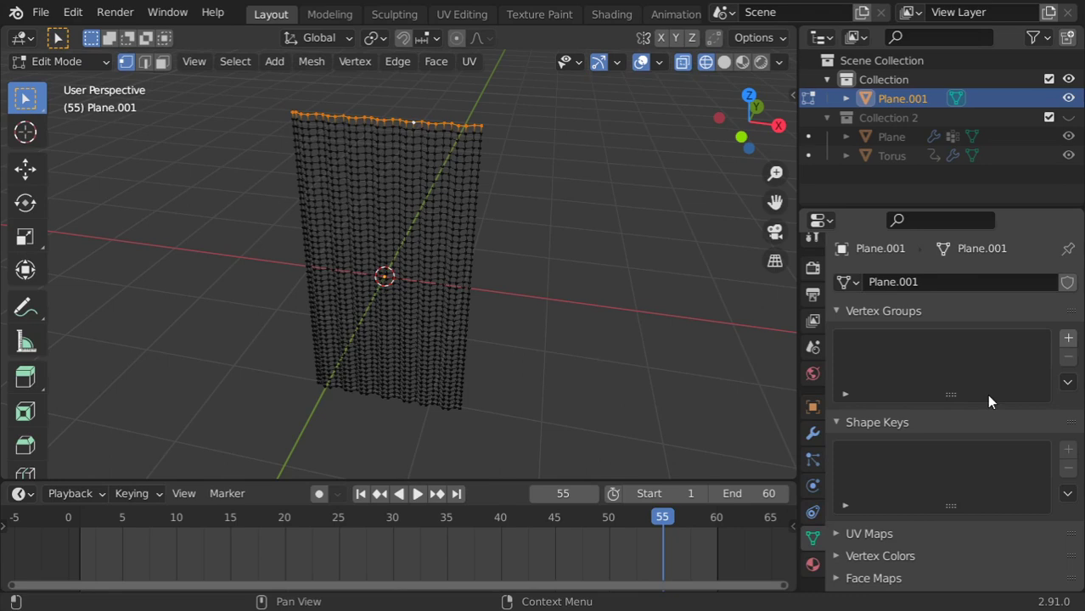
left_click(1068, 338)
key("alt+a")
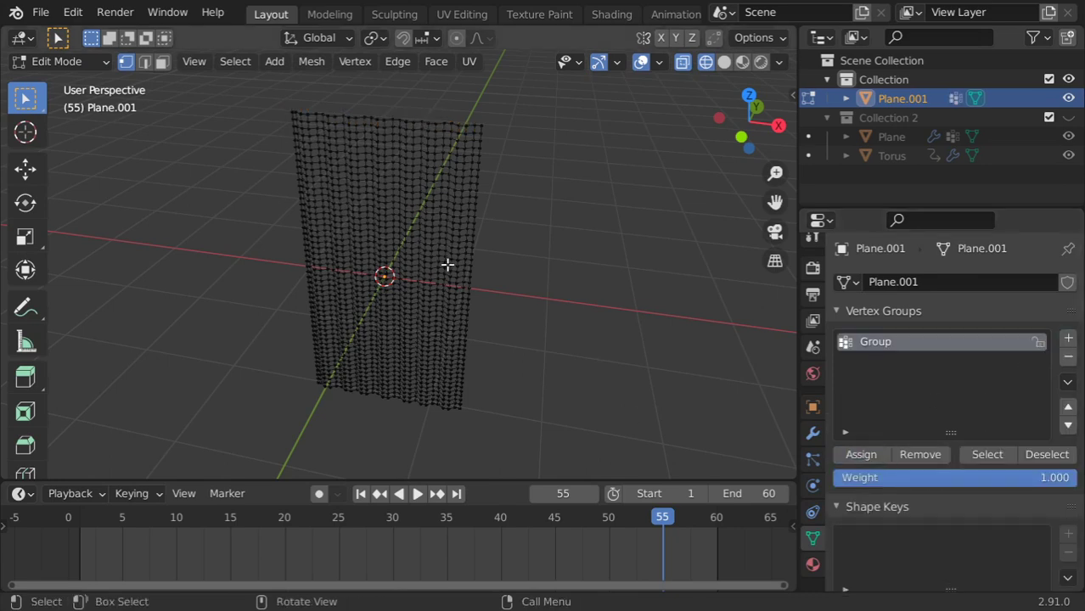
key("KP_1")
key("Tab")
- Return to solid display, add Cloth physics to the curtain, and rewind to frame 1
key("z")
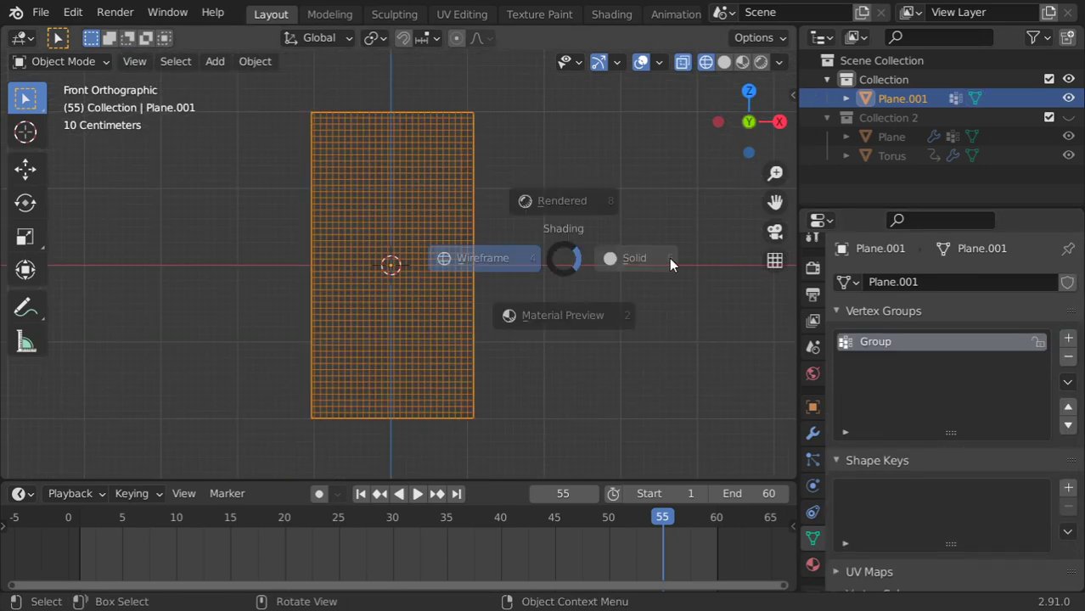
left_click(699, 266)
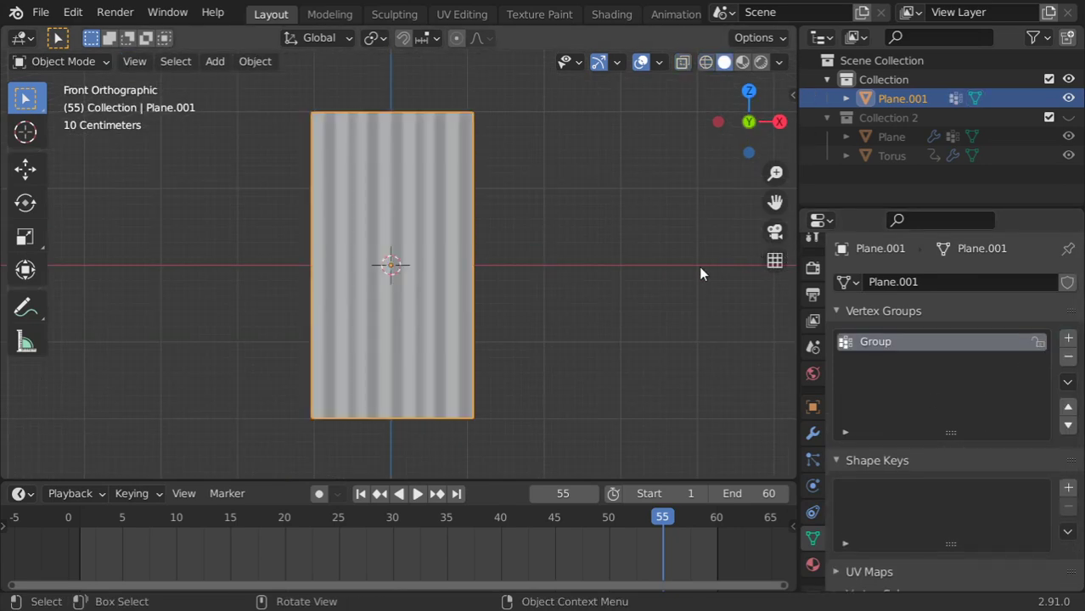
left_click(813, 487)
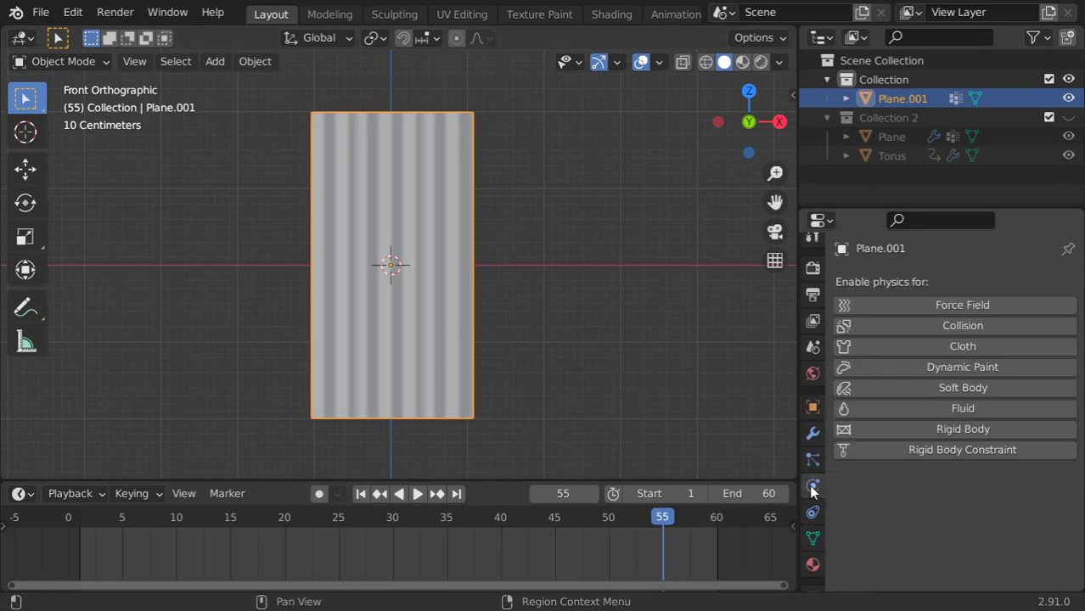
left_click(955, 347)
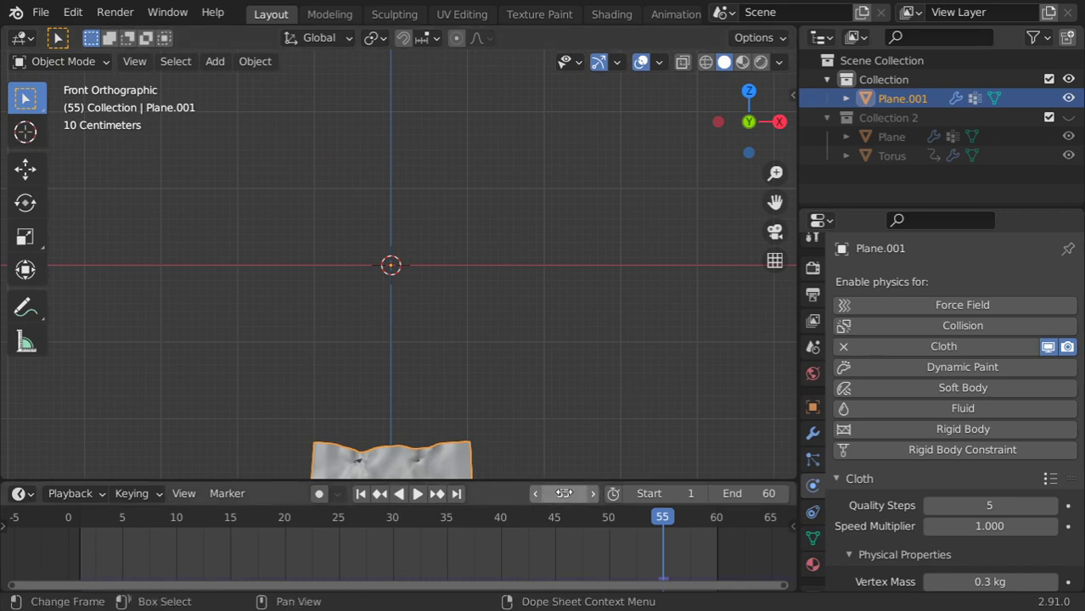
key("Return")
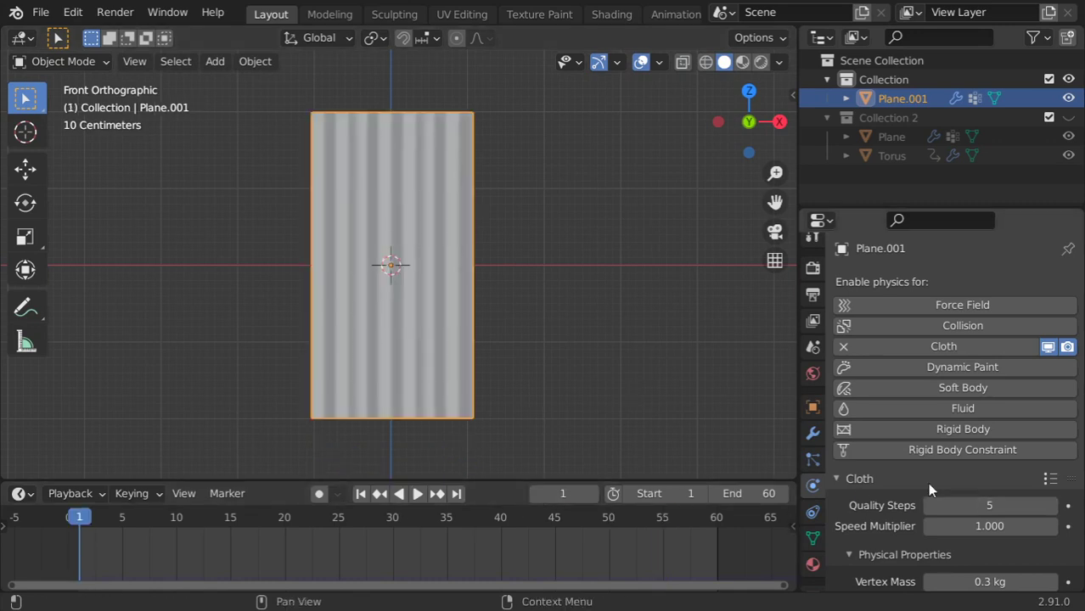
- Apply the Silk cloth preset, set the pin group to Group, and enable Self Collisions
scroll(931, 482, "down", 2)
left_click(1051, 415)
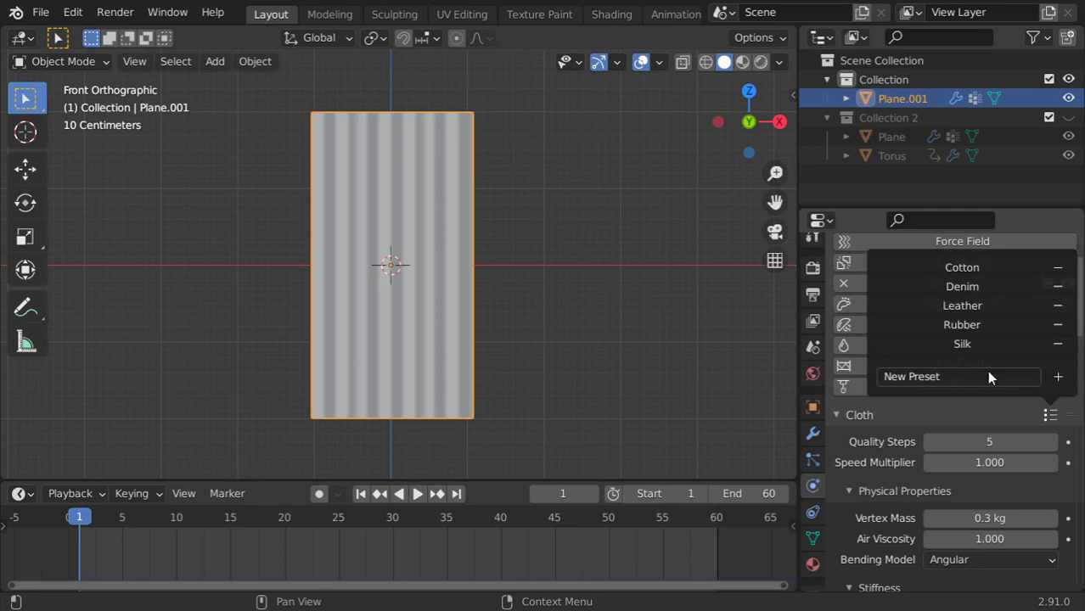
left_click(973, 344)
scroll(928, 492, "down", 20)
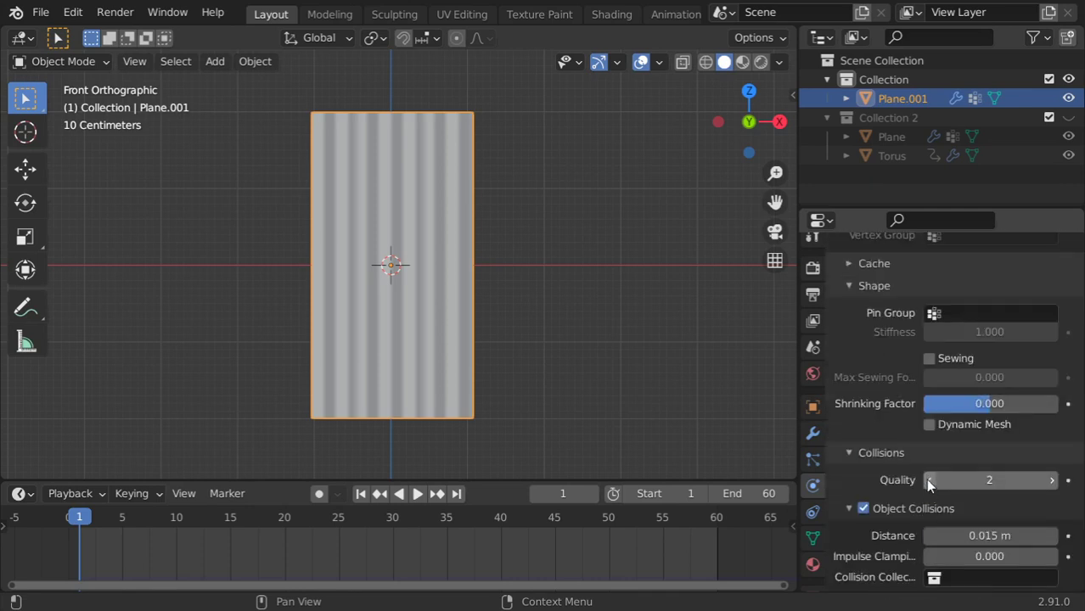
left_click(959, 314)
left_click(900, 340)
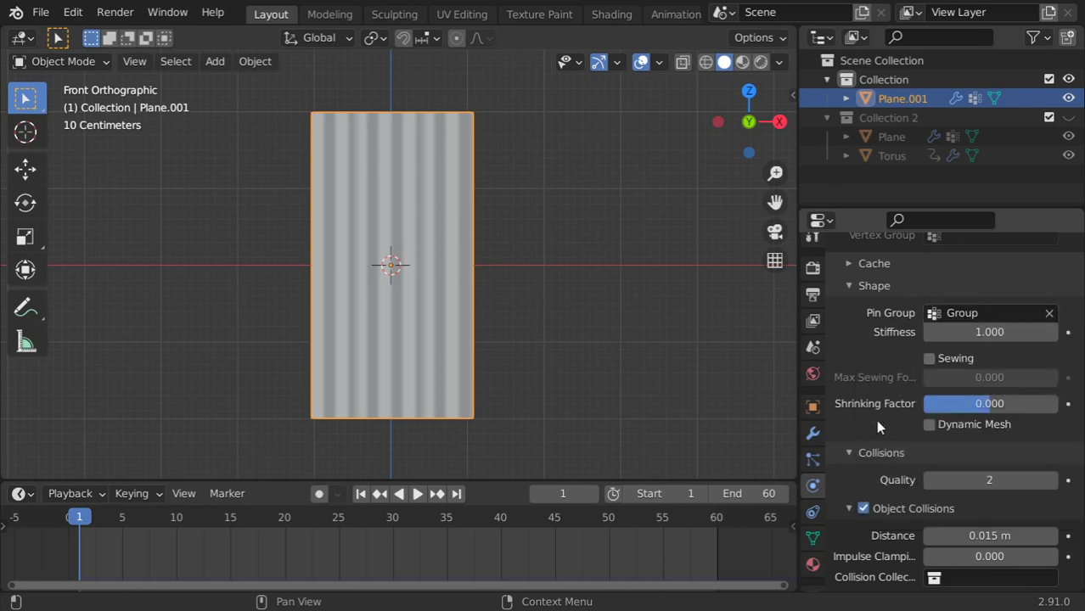
scroll(907, 499, "down", 3)
left_click(863, 510)
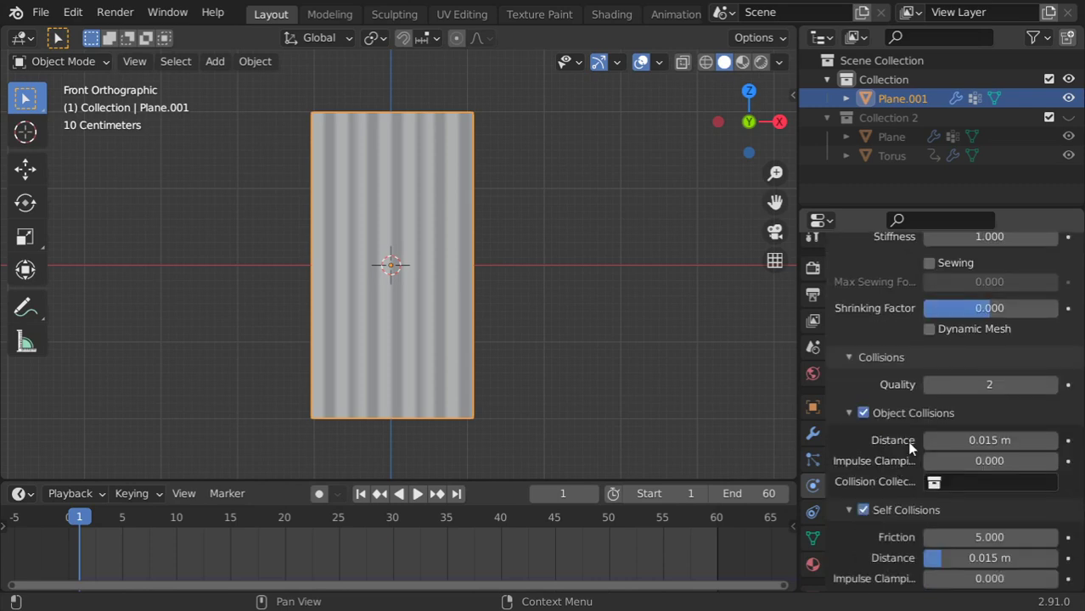
- Add a torus, resize it in Edit Mode, and slim its tube with Alt+S
key("shift+a")
mouse_move(384, 226)
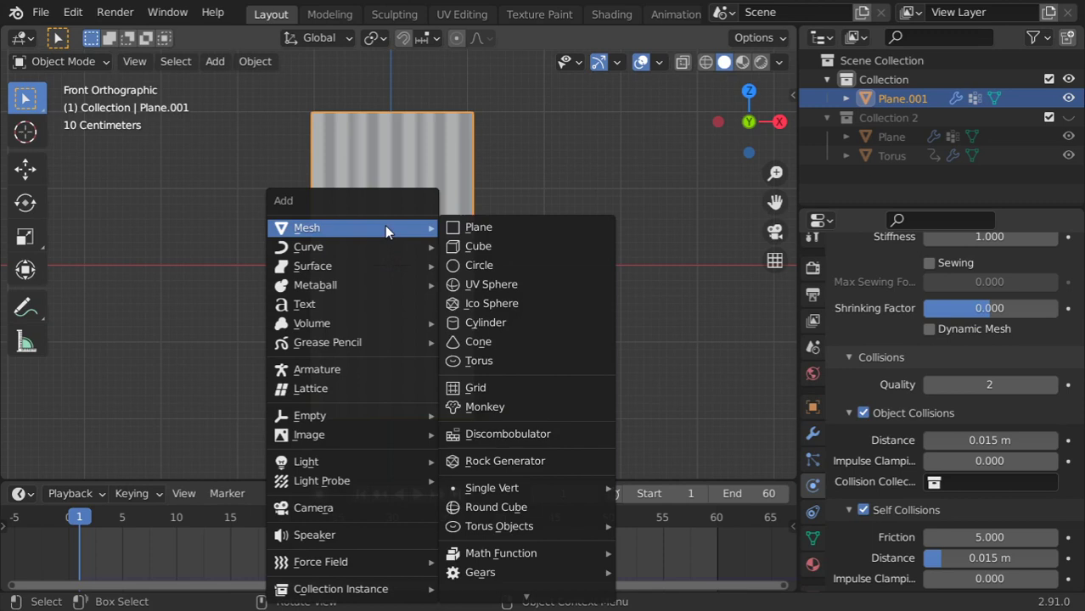
left_click(503, 360)
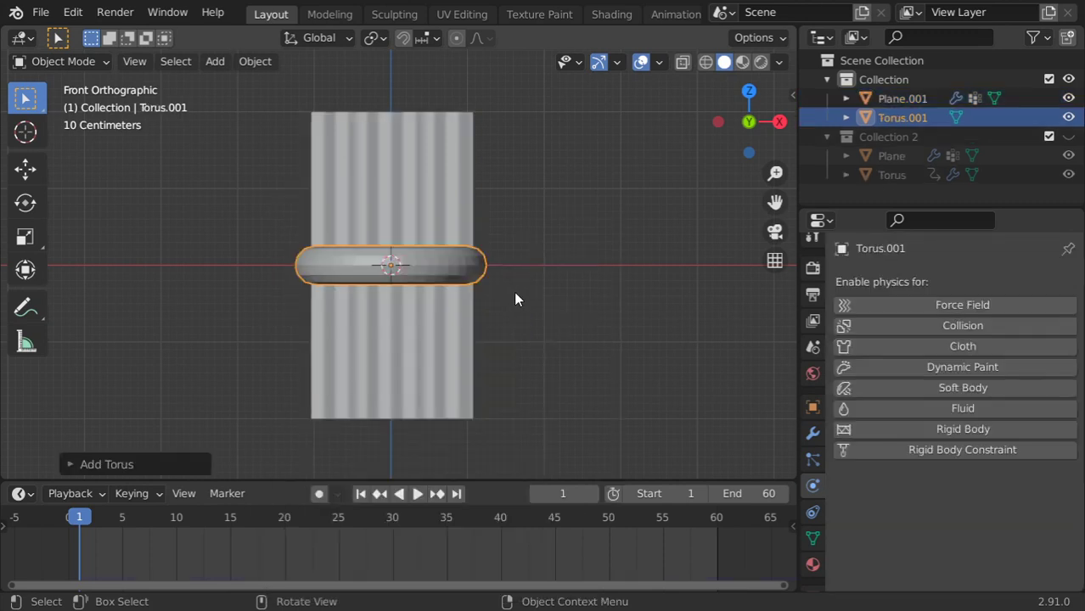
key("Tab")
key("s")
left_click(540, 360)
key("alt+s")
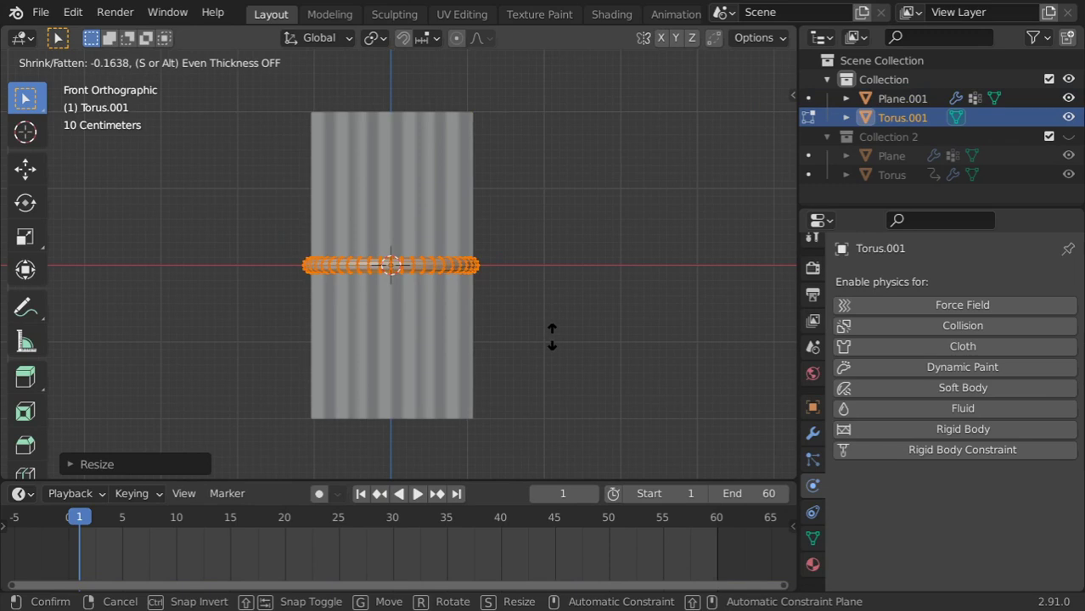
left_click(552, 343)
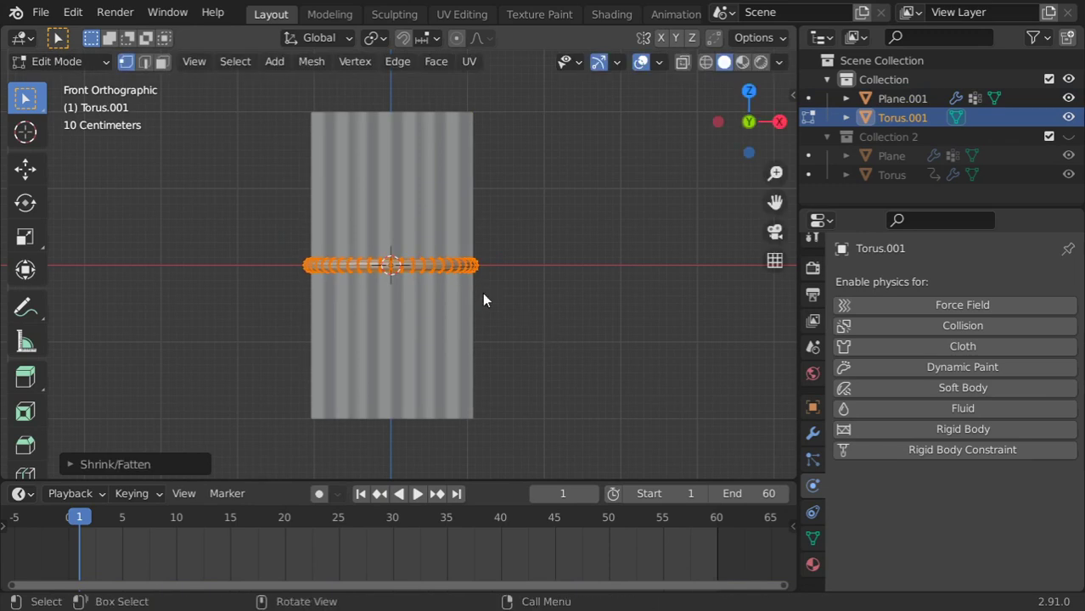
key("Tab")
- Enlarge the torus slightly and keyframe its scale at frame 1
key("s")
left_click(513, 289)
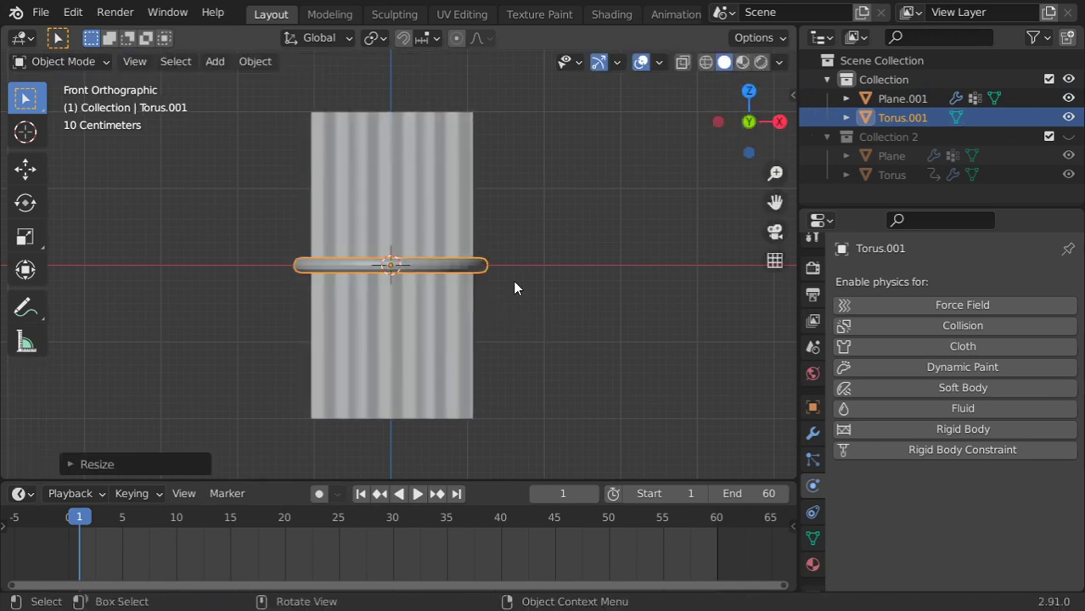
key("i")
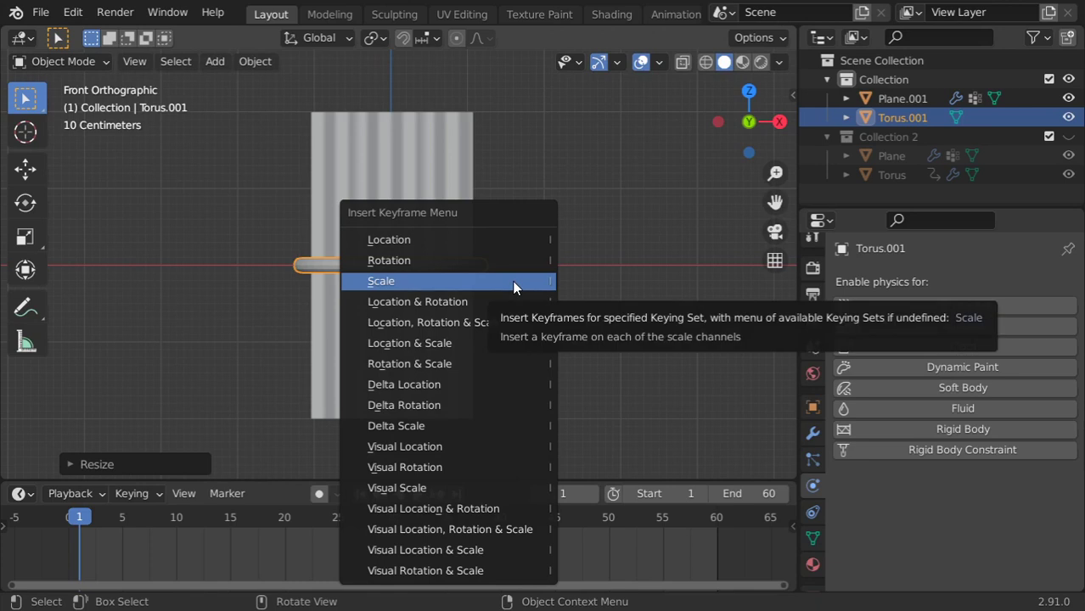
left_click(512, 280)
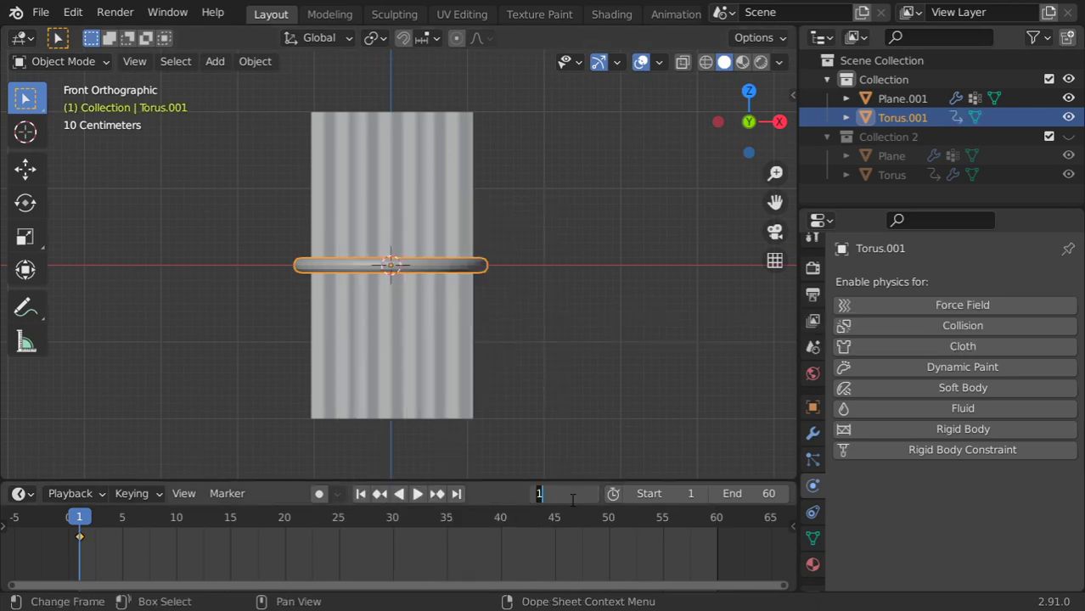
- At frame 59, shrink the torus to about 0.41 scale, keyframe it, and start fattening its tube
key("Return")
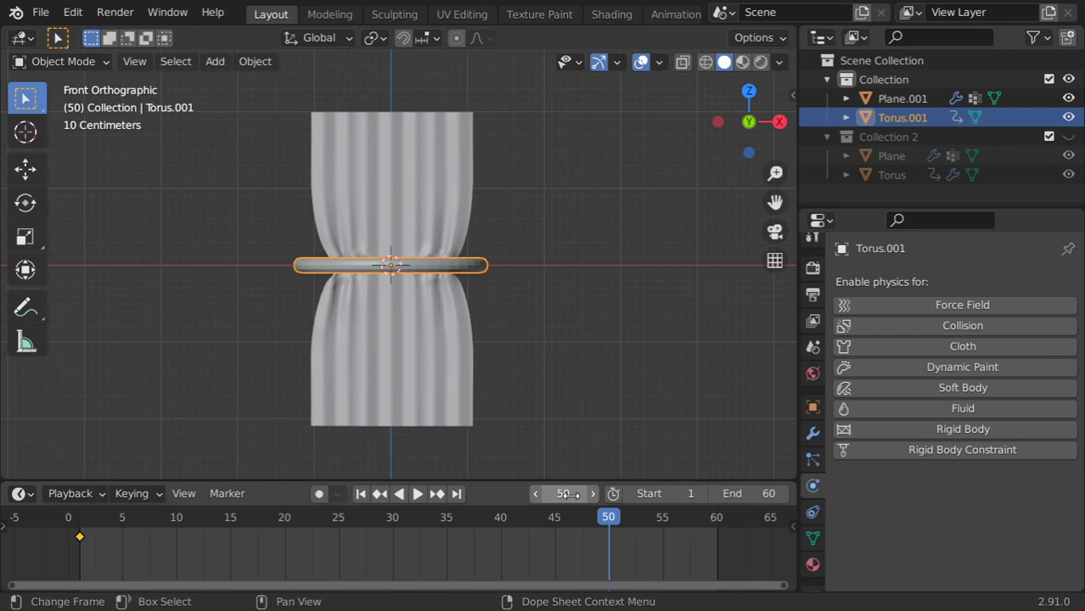
left_click_drag(601, 527, 705, 525)
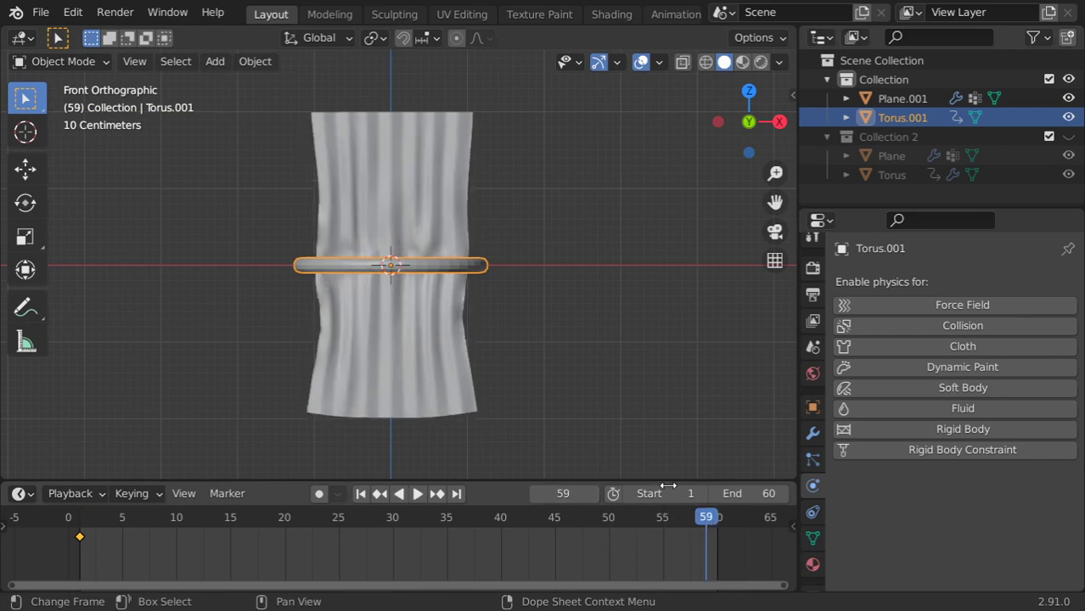
key("s")
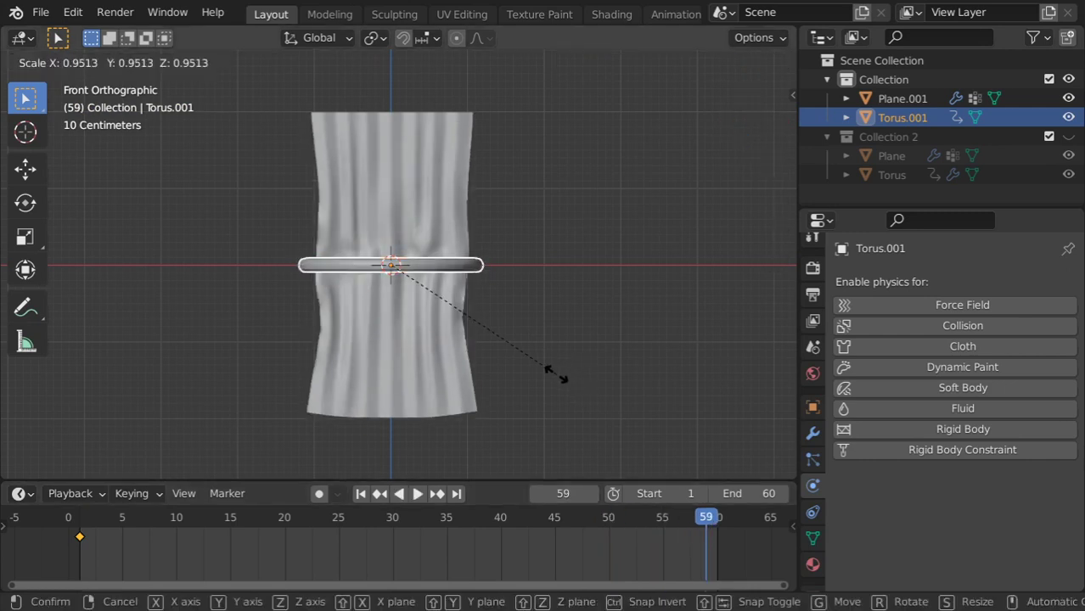
left_click(455, 316)
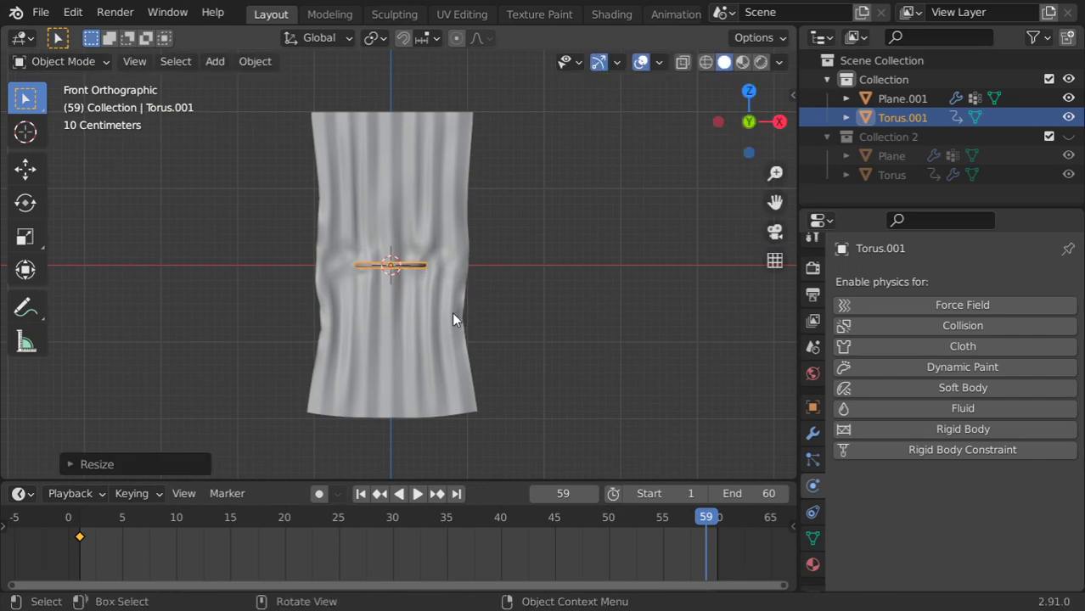
key("i")
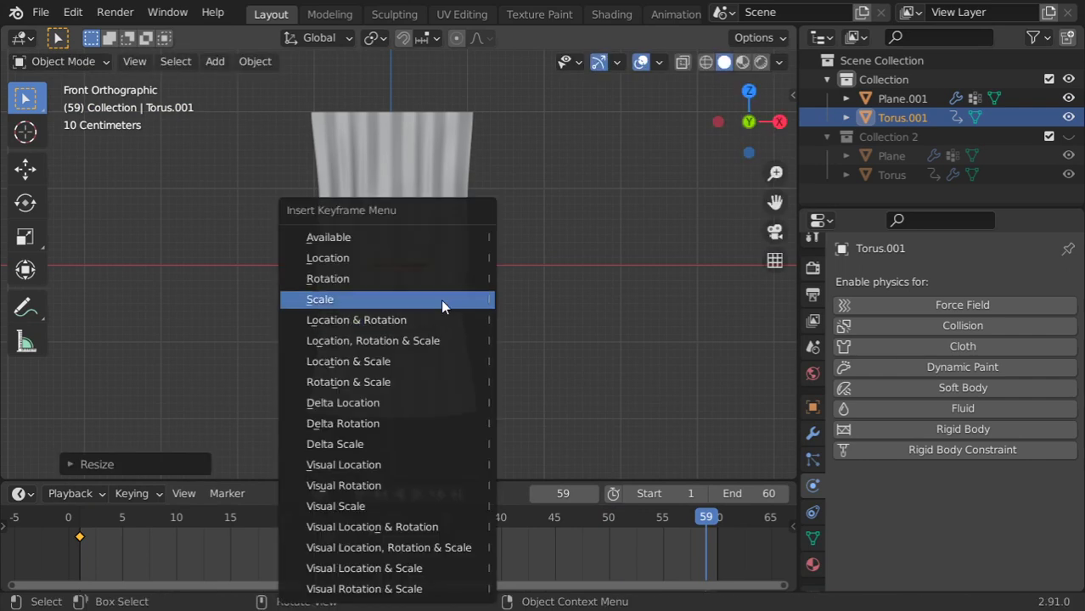
left_click(441, 299)
key("Tab")
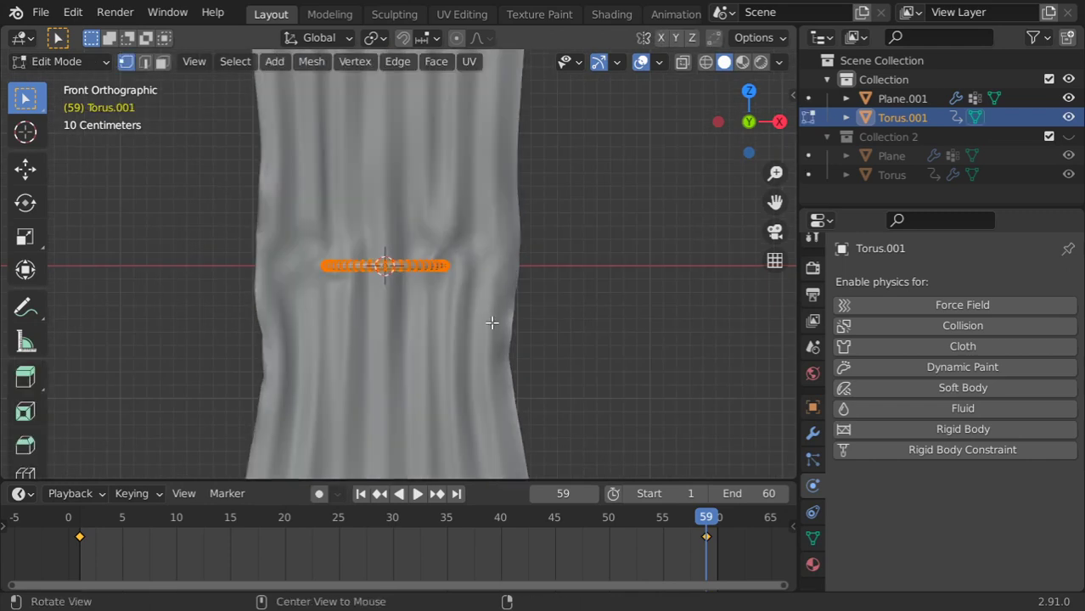
key("alt+s")
- Finish fattening the torus tube, apply all its transforms, and return to frame 1
left_click(501, 303)
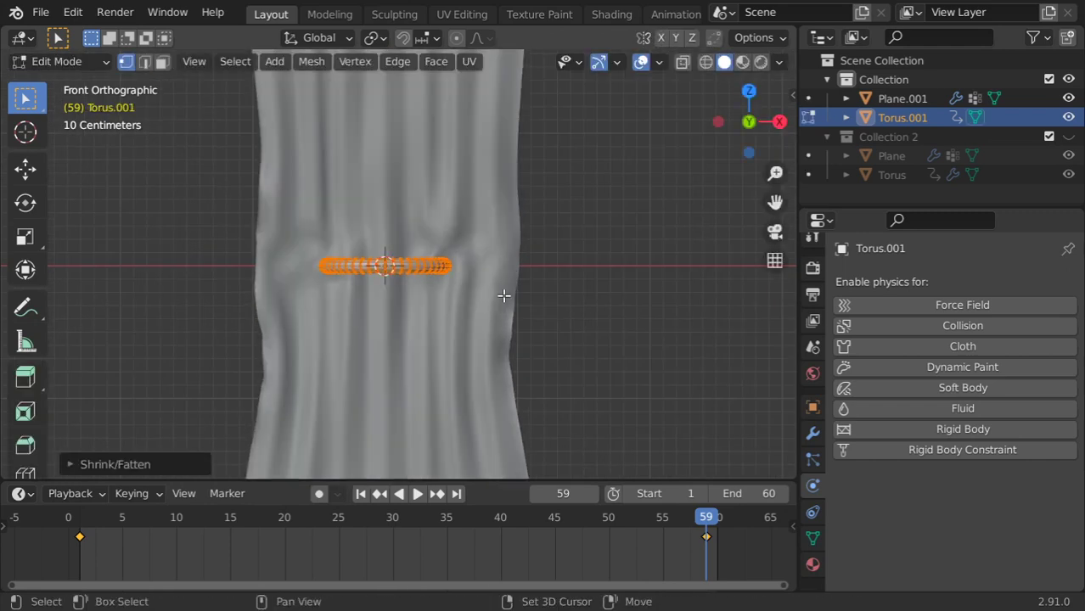
key("Tab")
key("ctrl+a")
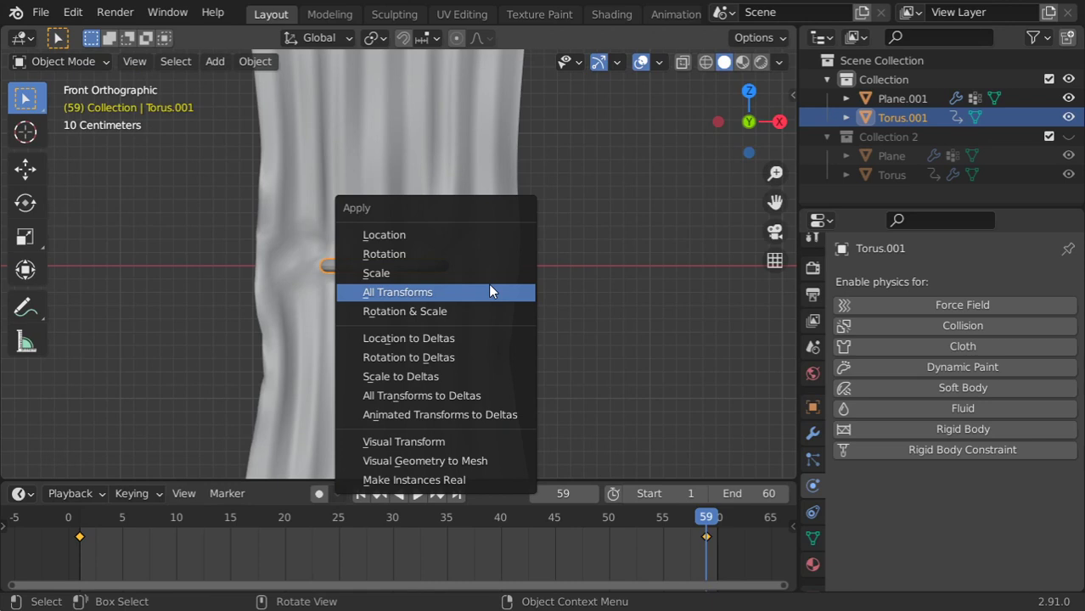
left_click(488, 289)
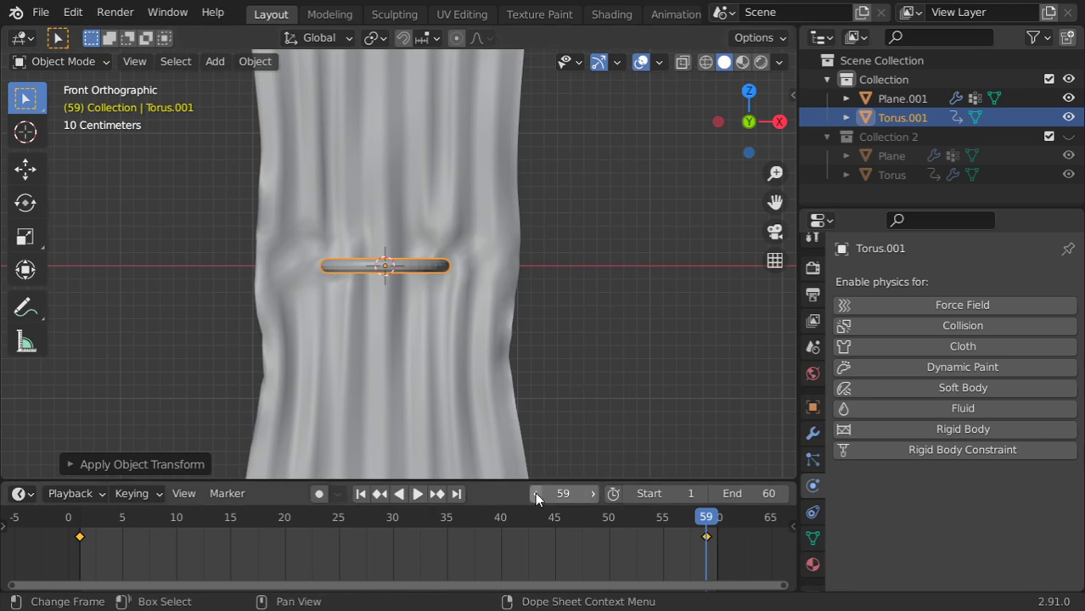
left_click(360, 494)
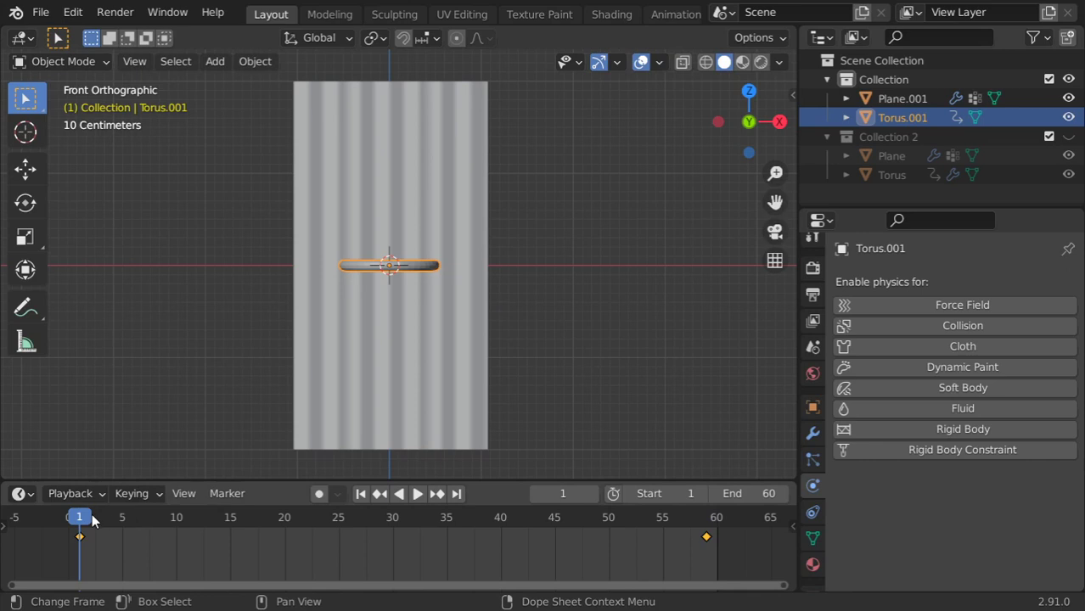
- Scale the torus up much larger at frame 1 and keyframe that scale
mouse_move(92, 521)
left_mouse_down()
mouse_move(698, 513)
mouse_move(79, 532)
left_mouse_up()
key("s")
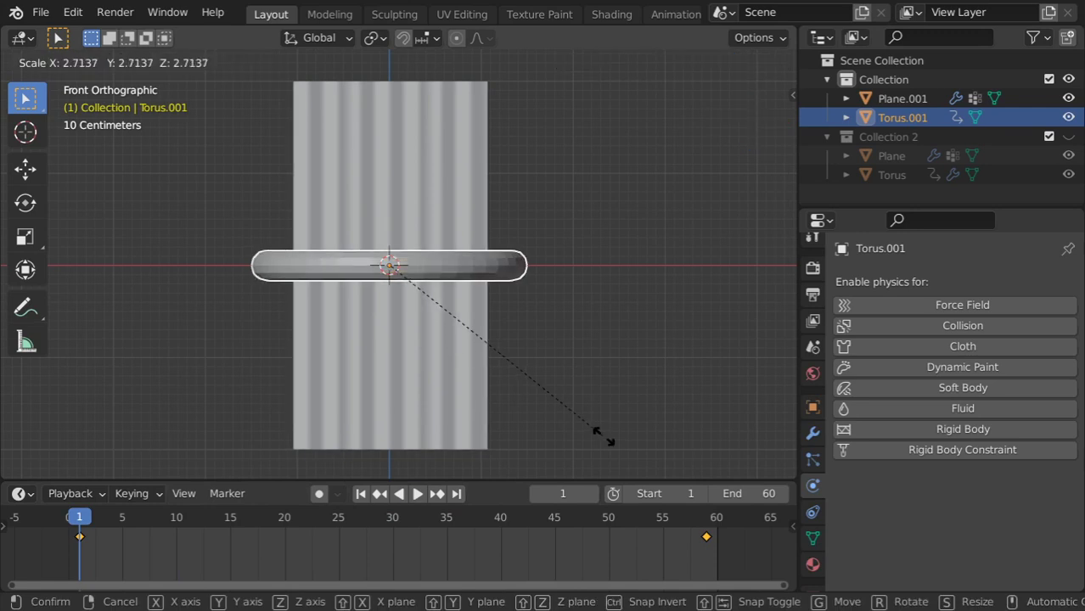
left_click(630, 451)
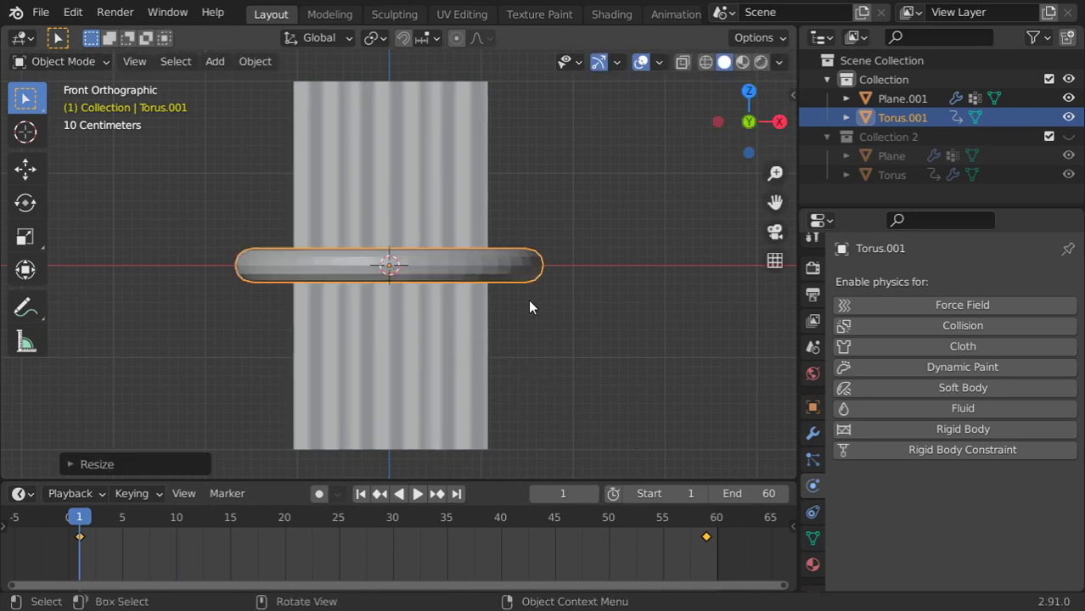
key("i")
left_click(531, 303)
- Play the gathering animation twice, orbiting to see the ring in perspective
key("space")
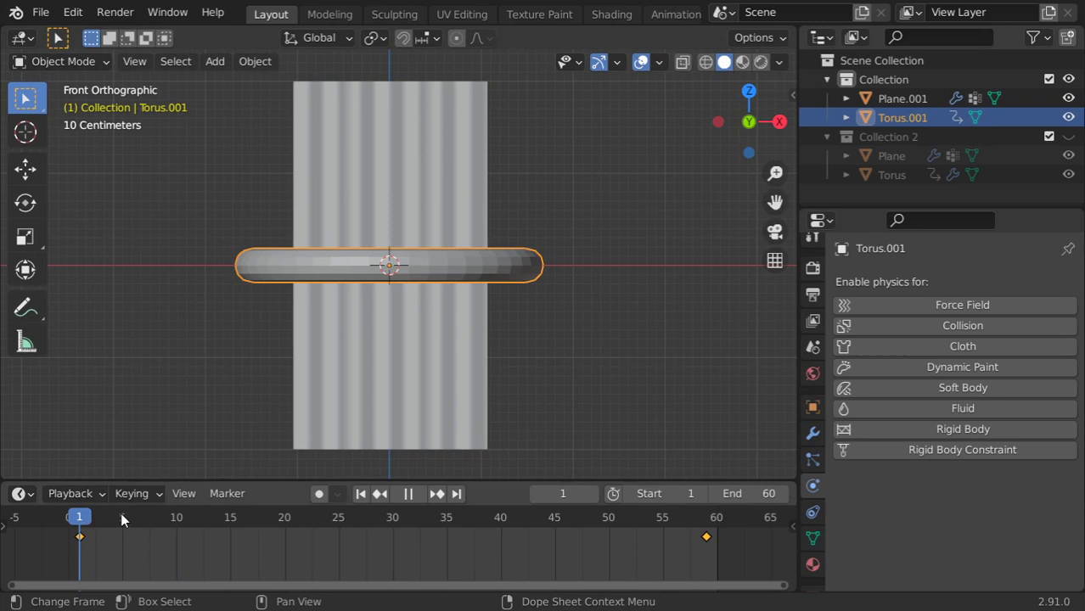
key("Escape")
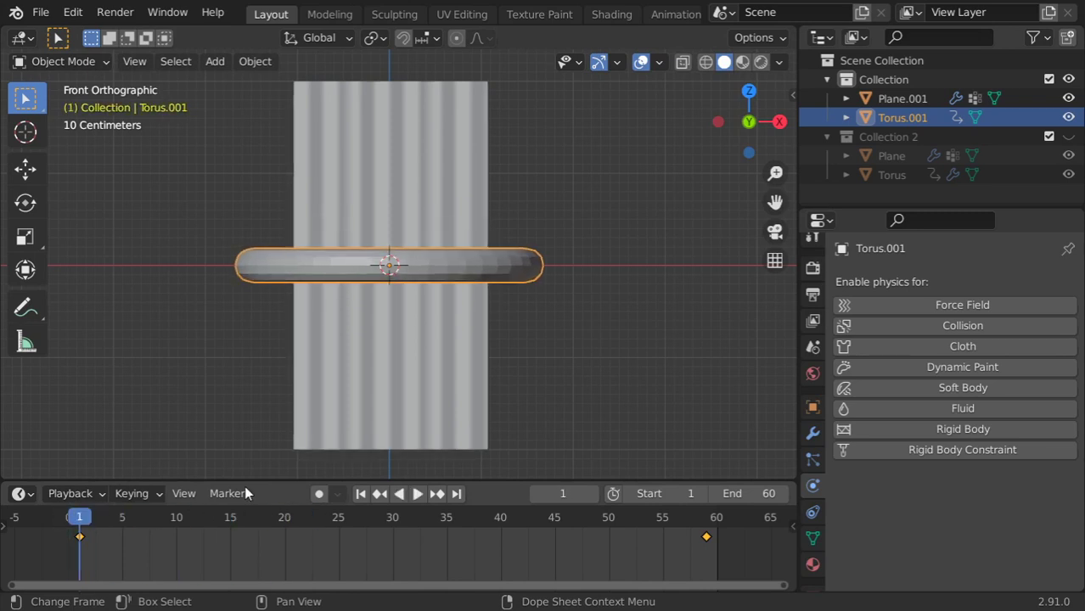
left_click(417, 494)
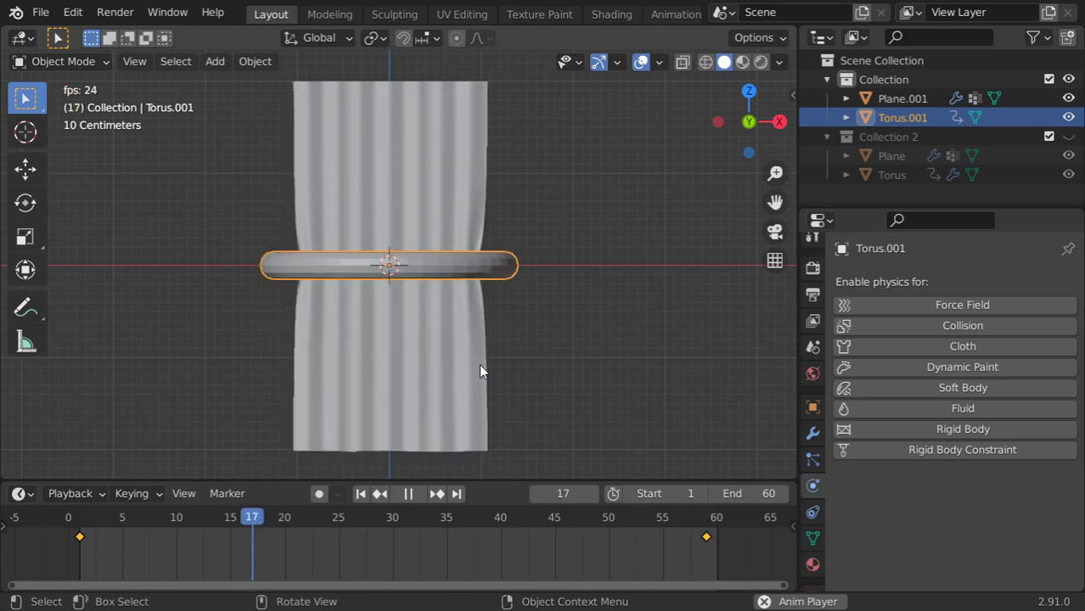
middle_click_drag(571, 235, 451, 315)
key("Escape")
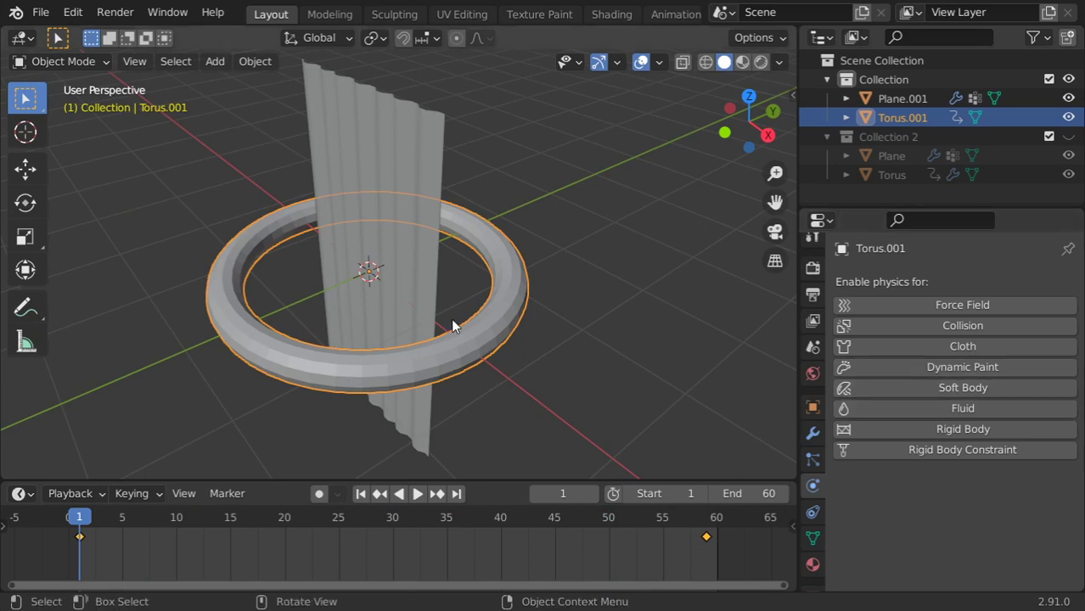
- Give Torus.001 Collision physics and play the cloth simulation to watch it cinch the curtain
left_click(952, 329)
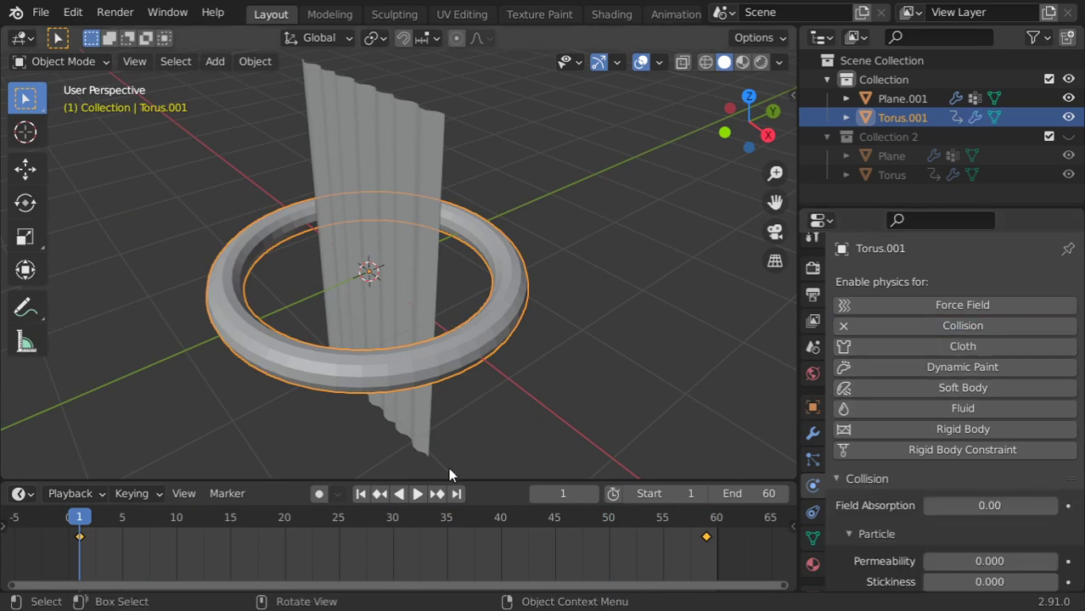
left_click(417, 493)
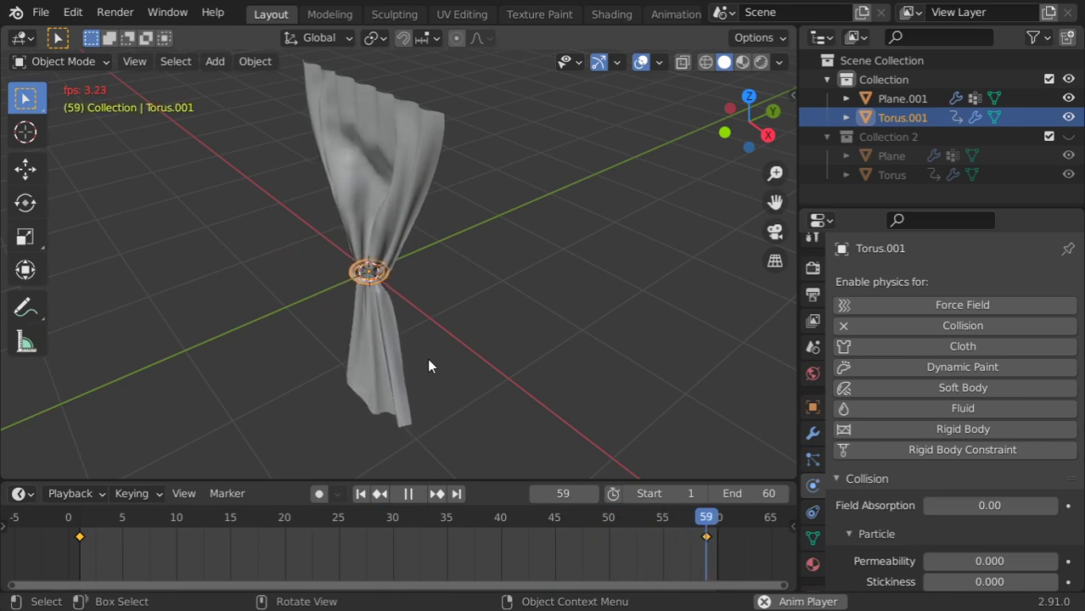
key("Escape")
middle_click_drag(391, 335, 450, 294)
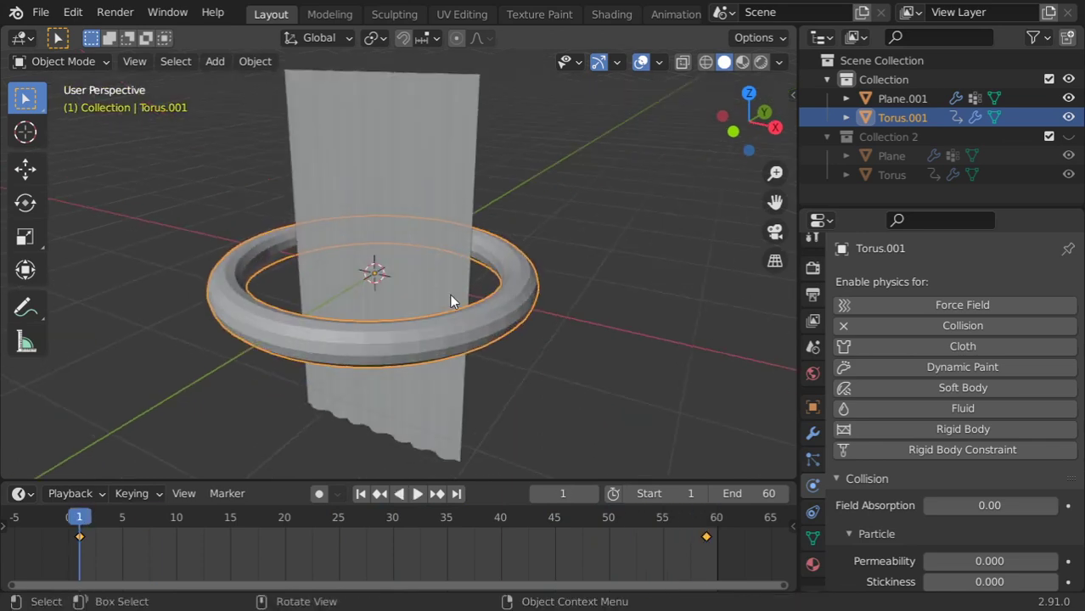
- Duplicate Plane.001 and Torus.001 with Shift+D and place the copies to the right
left_click(439, 280, "shift")
scroll(437, 289, "down", 3)
key("shift+d")
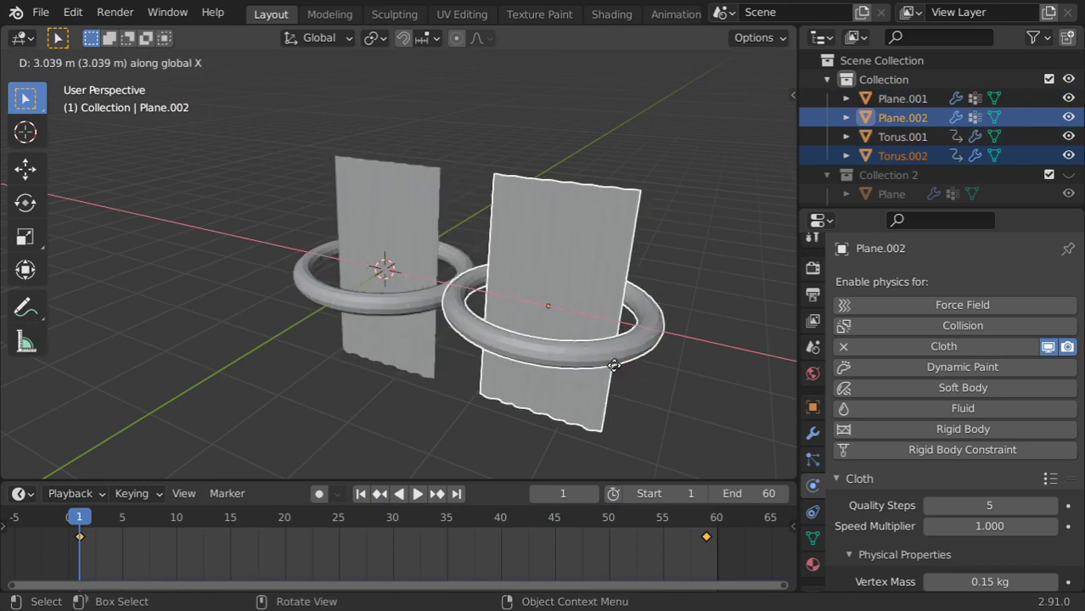
left_click(646, 388)
middle_click_drag(645, 388, 572, 322, "shift")
- In front view, lower Torus.002 along Z near the new curtain's hem, then play the simulation
left_click(611, 303)
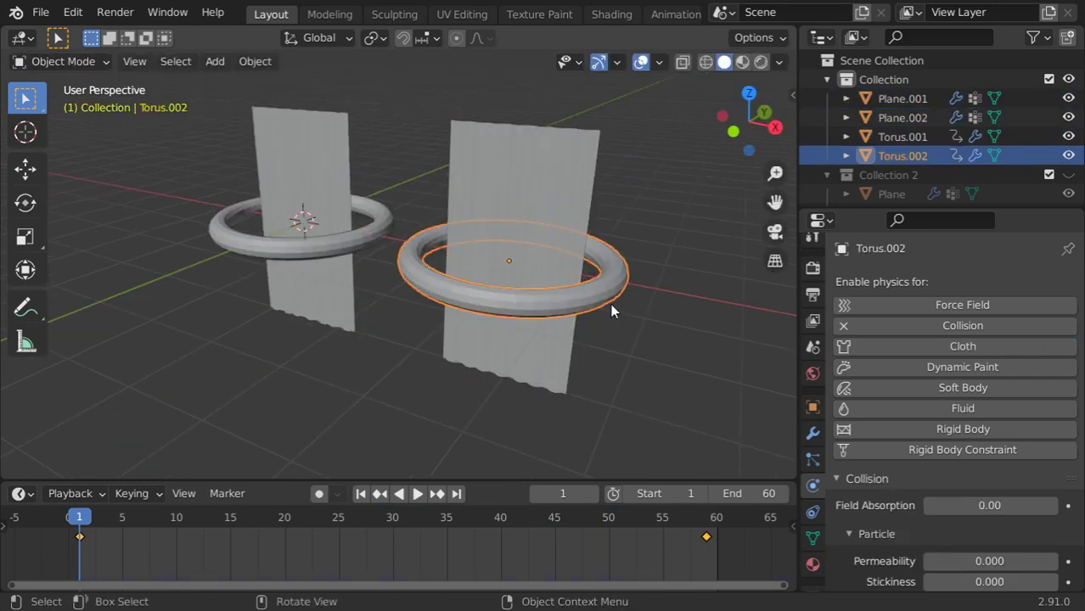
key("KP_1")
key("g")
key("z")
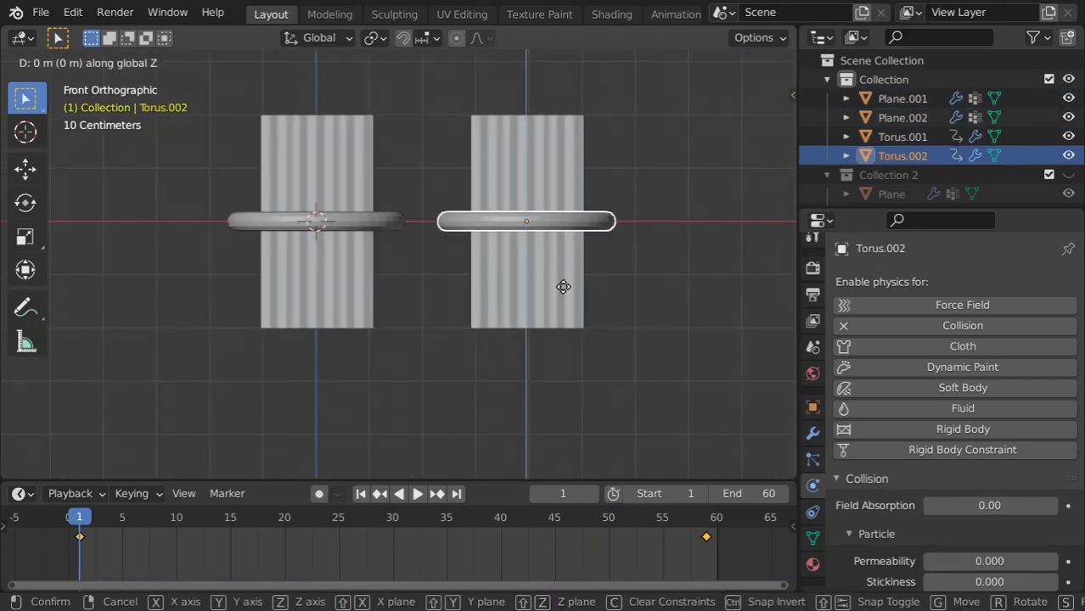
left_click(566, 323)
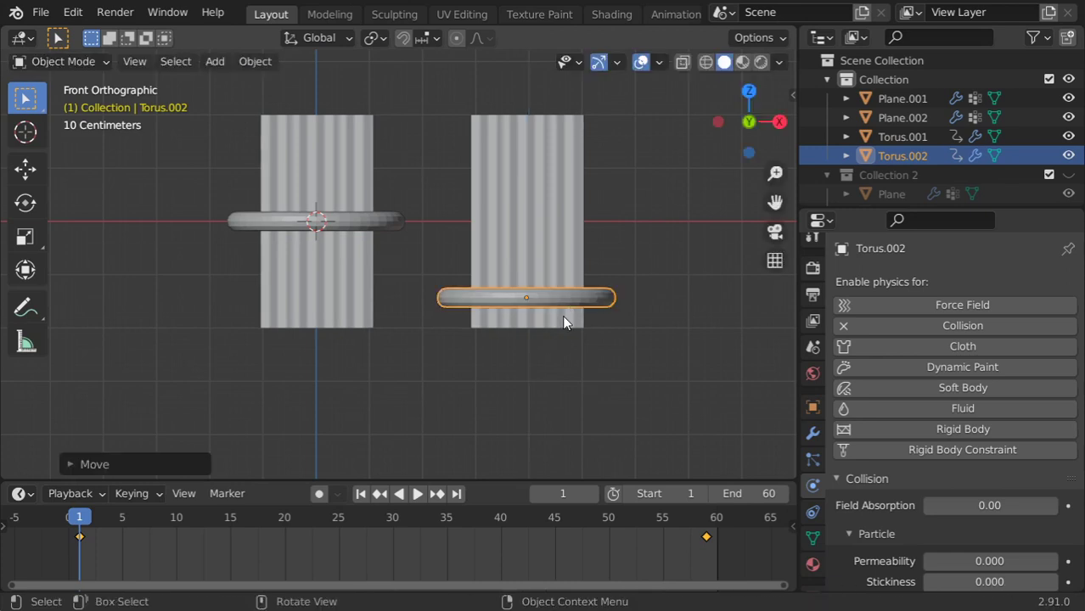
middle_click_drag(592, 295, 567, 289)
scroll(585, 302, "down", 4)
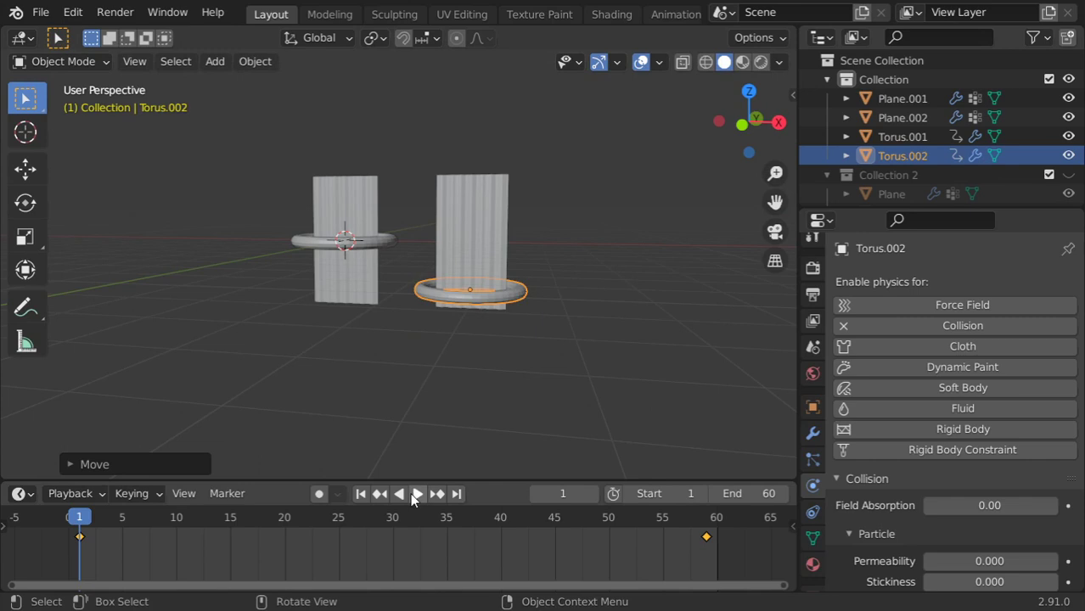
key("space")
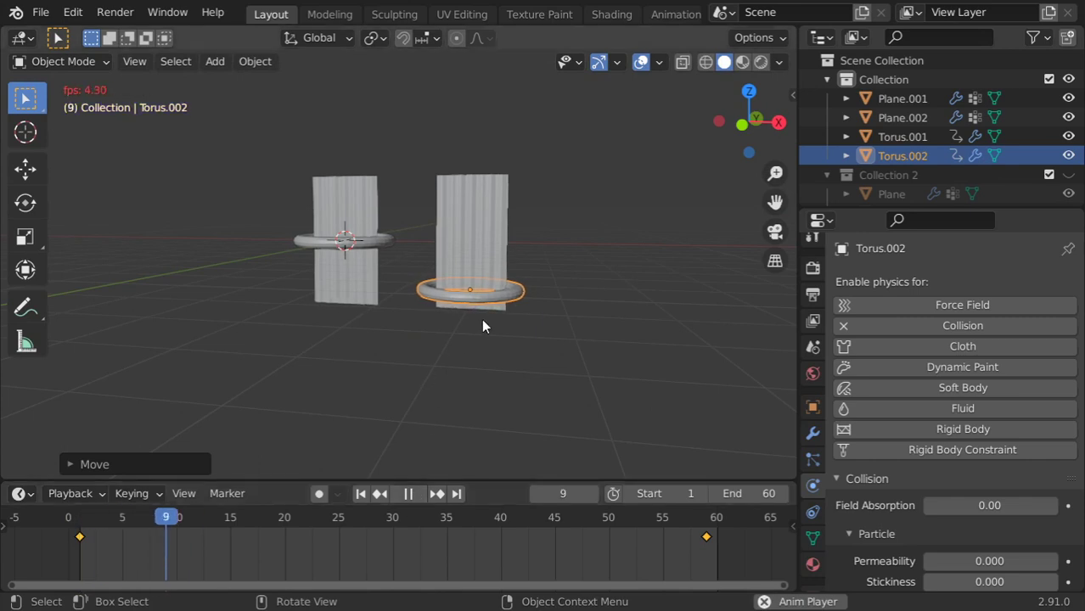
scroll(481, 317, "up", 2)
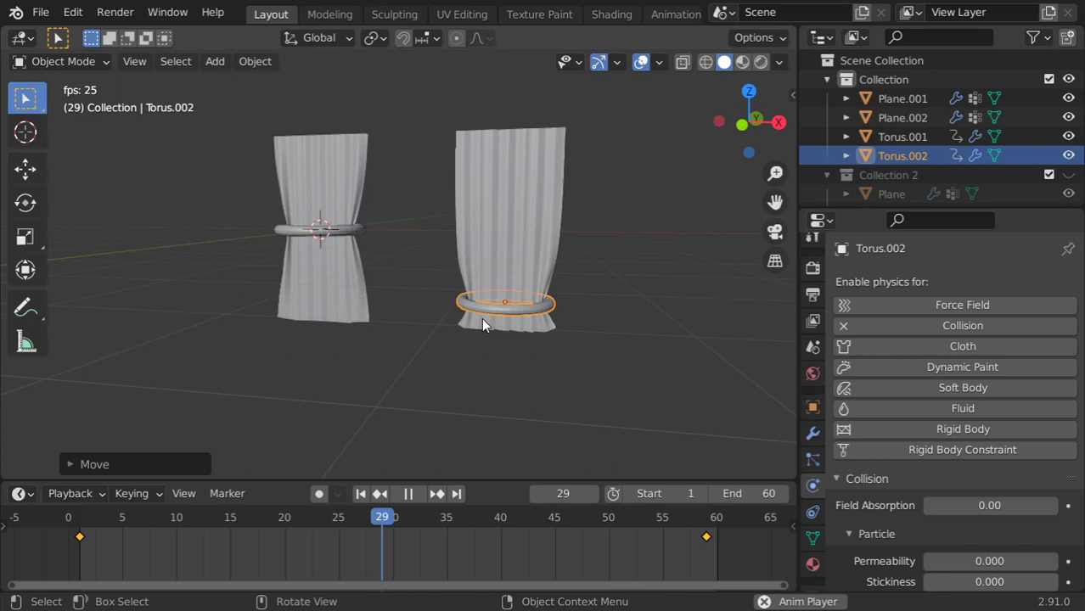
- Stop playback, scrub the simulation to frame 56, and show the Modifiers properties
key("Escape")
left_click(679, 539)
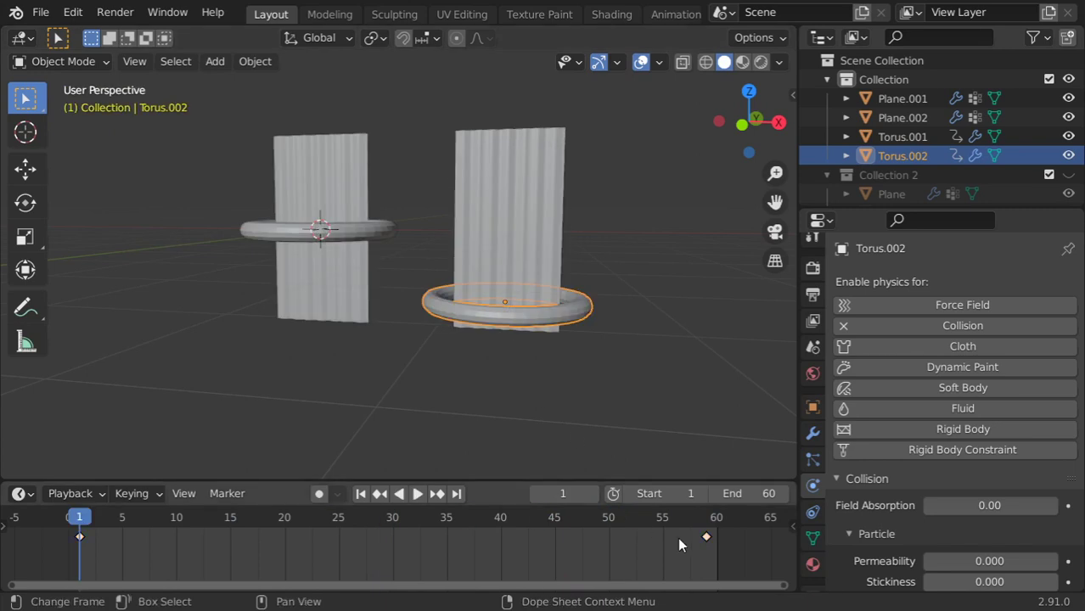
left_click_drag(84, 523, 673, 522)
scroll(526, 334, "up", 3)
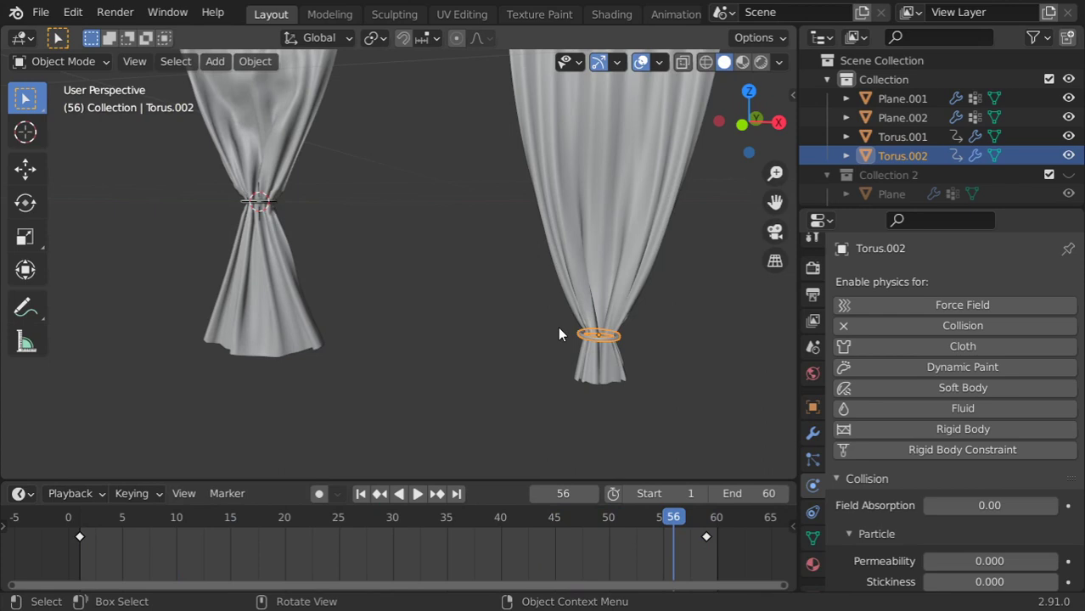
left_click(813, 433)
- Inspect the left curtain and its tie from several angles, ending with Plane.001 selected
left_click(642, 268)
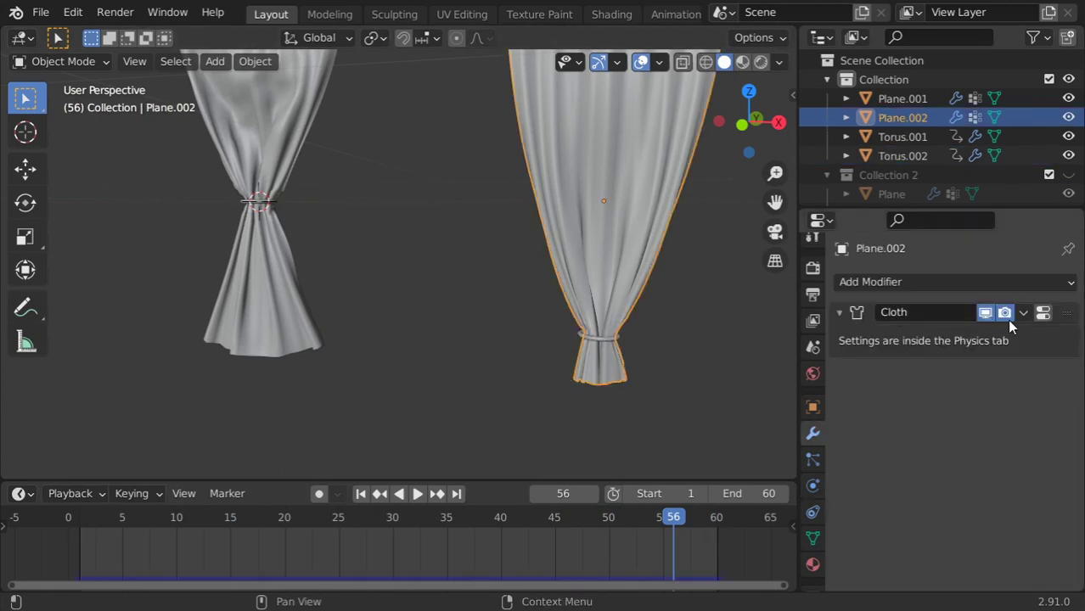
middle_click_drag(594, 255, 339, 240)
left_click(307, 179)
scroll(308, 178, "up", 2)
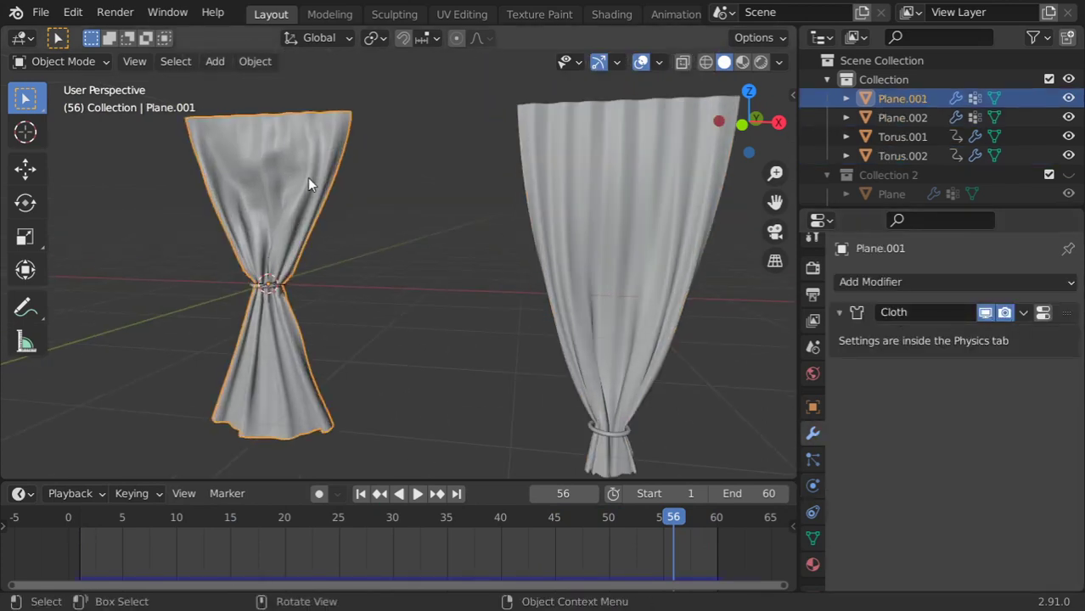
middle_click_drag(307, 177, 339, 315)
scroll(250, 326, "up", 5)
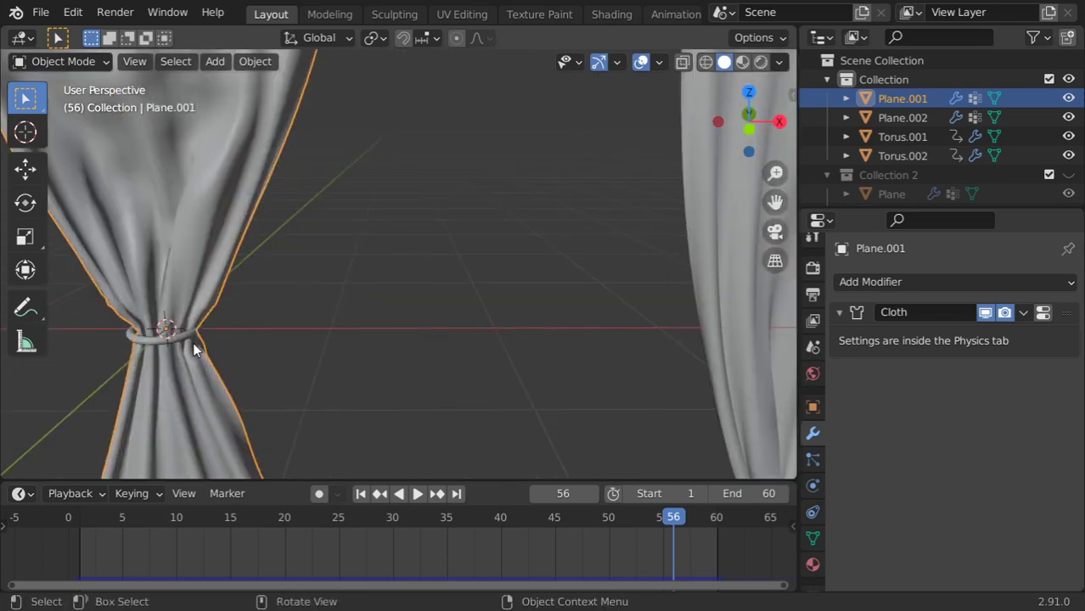
scroll(192, 342, "down", 2)
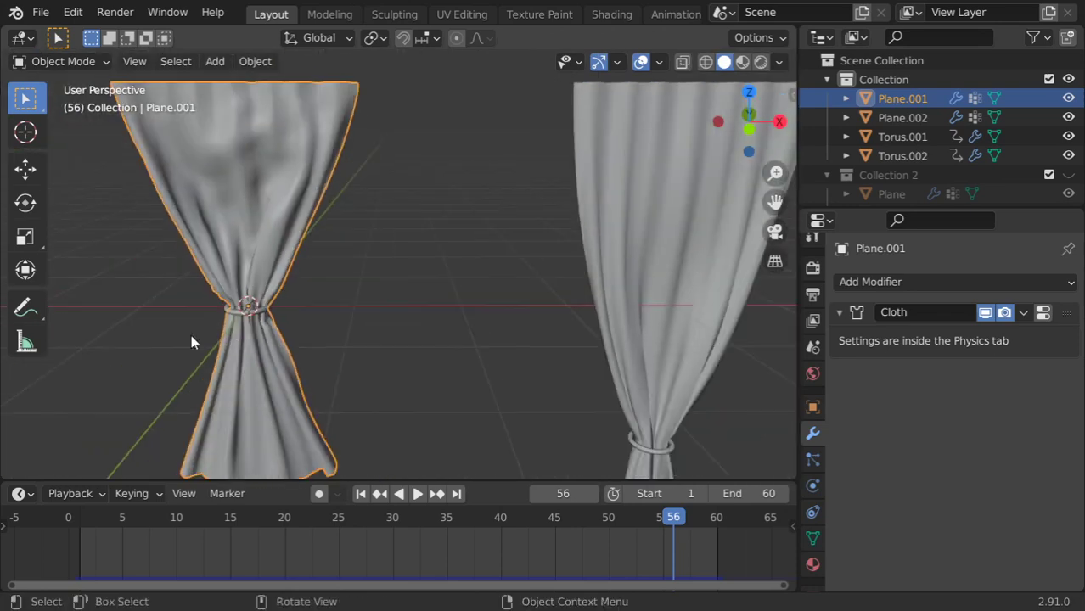
left_click(259, 313)
middle_click_drag(259, 312, 415, 286)
right_click(415, 285)
left_click(415, 278)
left_click(432, 236)
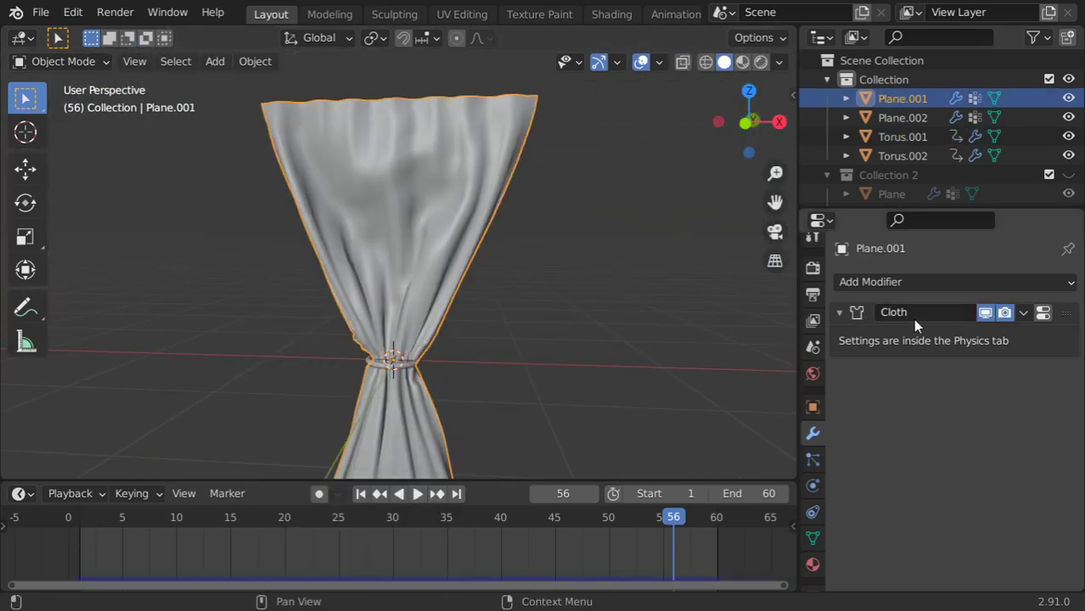
- Add a Subdivision Surface modifier to Plane.001, then select its ring Torus.001
left_click(941, 281)
scroll(707, 544, "down", 3)
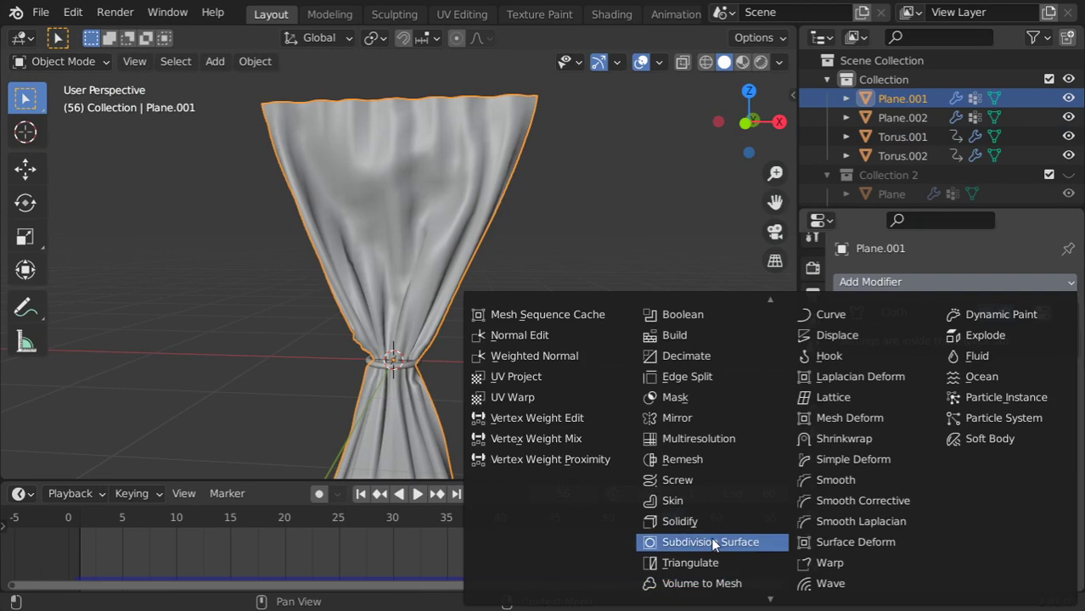
left_click(712, 540)
middle_click_drag(510, 363, 466, 335)
left_click(374, 316)
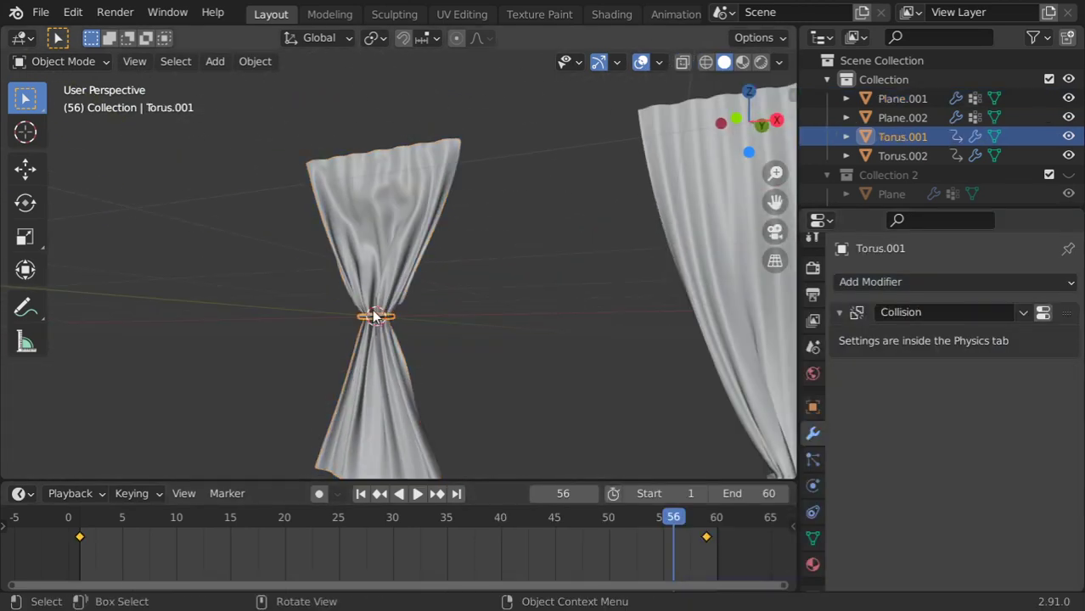
- Select Torus.002 at the right curtain's hem, then orbit and zoom to frame both curtains
scroll(679, 403, "down", 3)
left_click(638, 393)
scroll(484, 327, "up", 3)
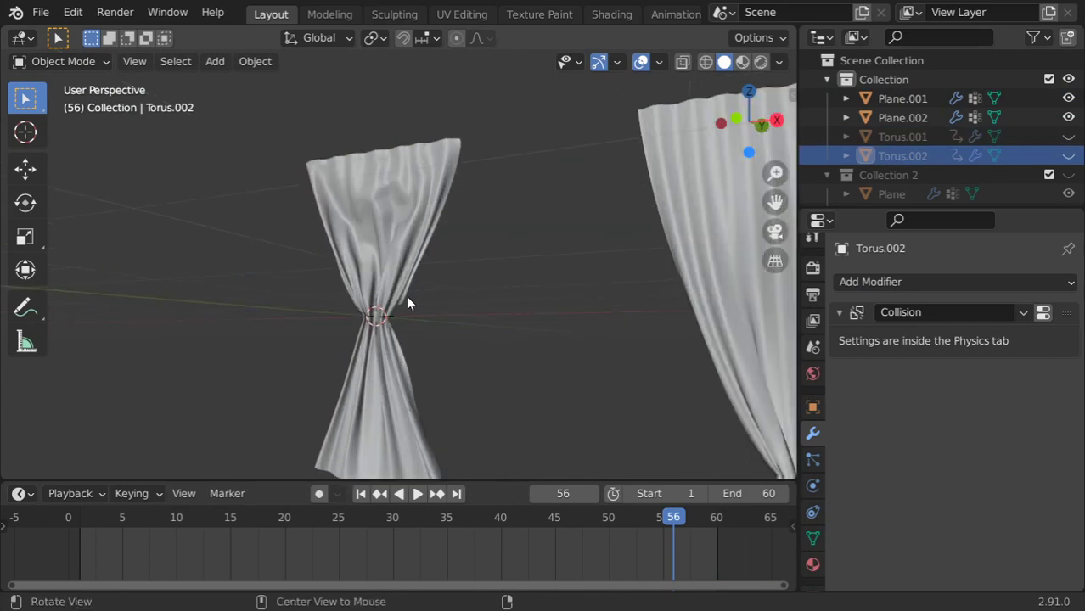
middle_click_drag(406, 295, 440, 303)
scroll(509, 340, "down", 3)
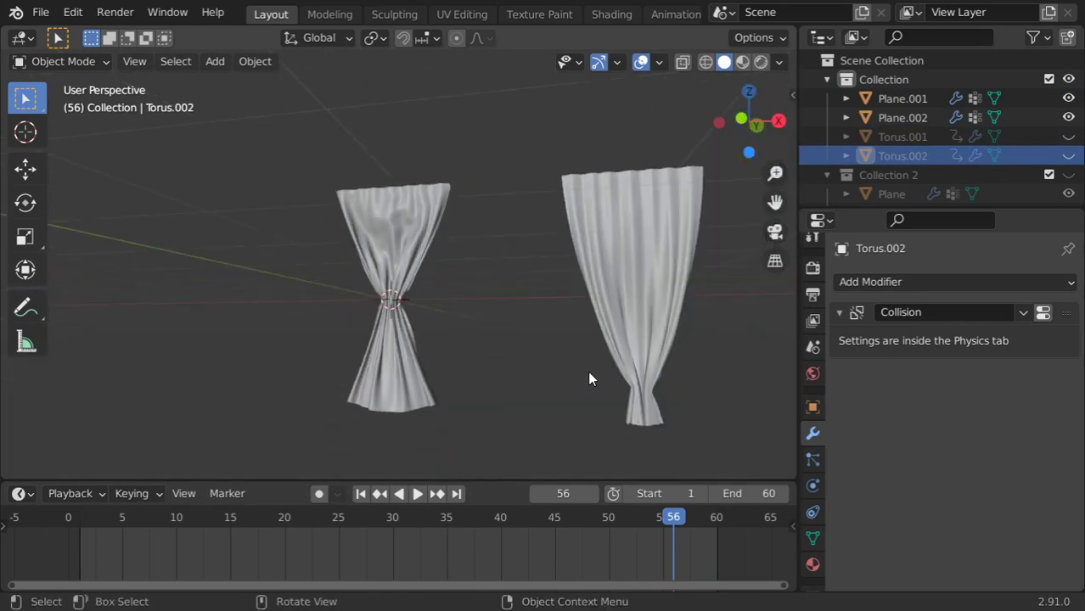
middle_click_drag(590, 379, 419, 357)
scroll(501, 323, "up", 3)
scroll(527, 293, "down", 1)
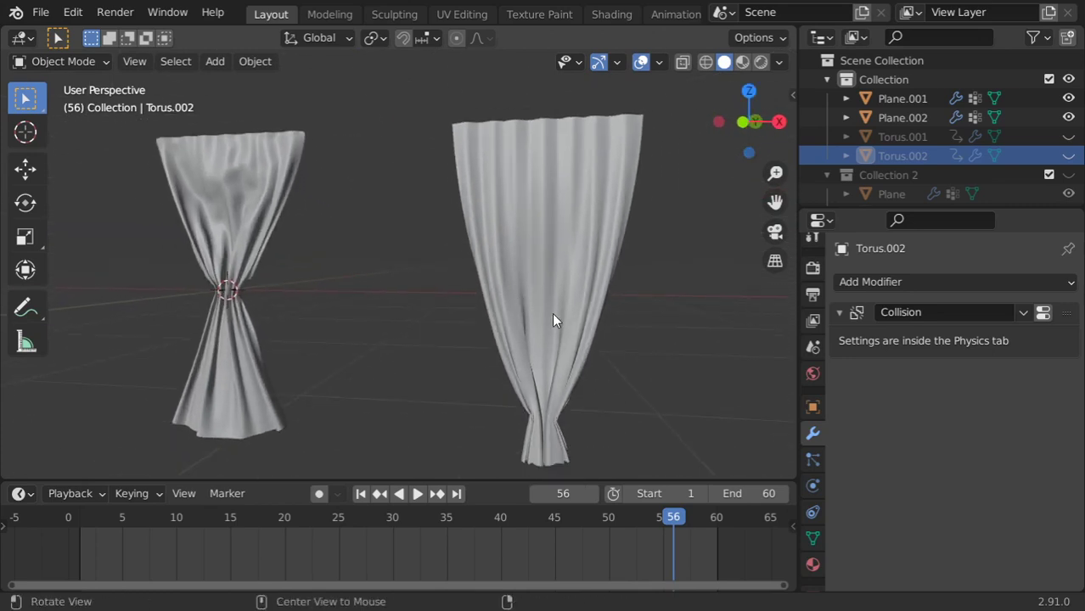
scroll(552, 313, "down", 1, "ctrl")
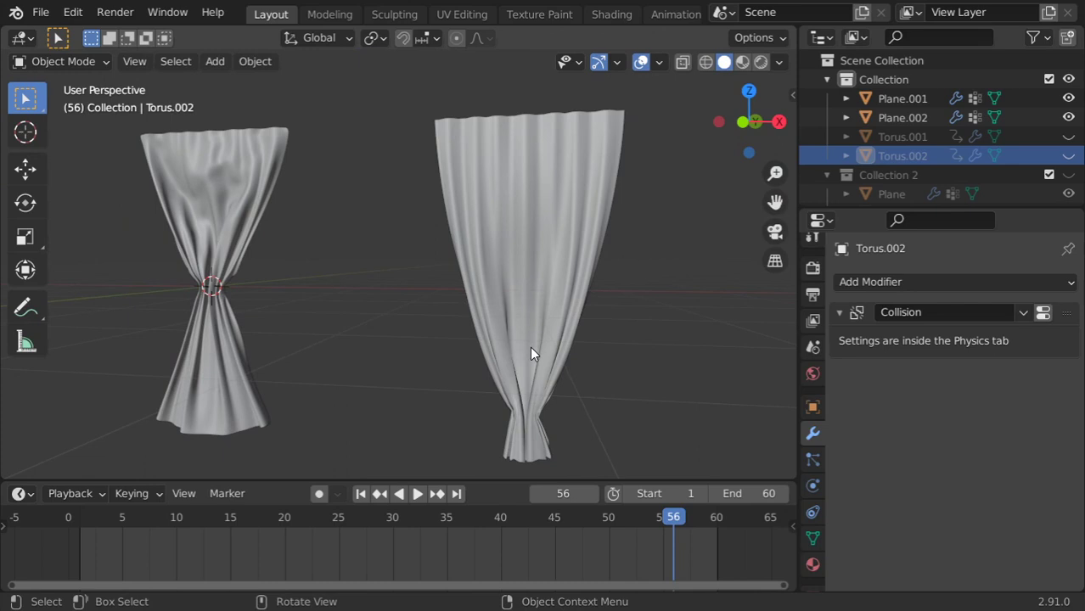